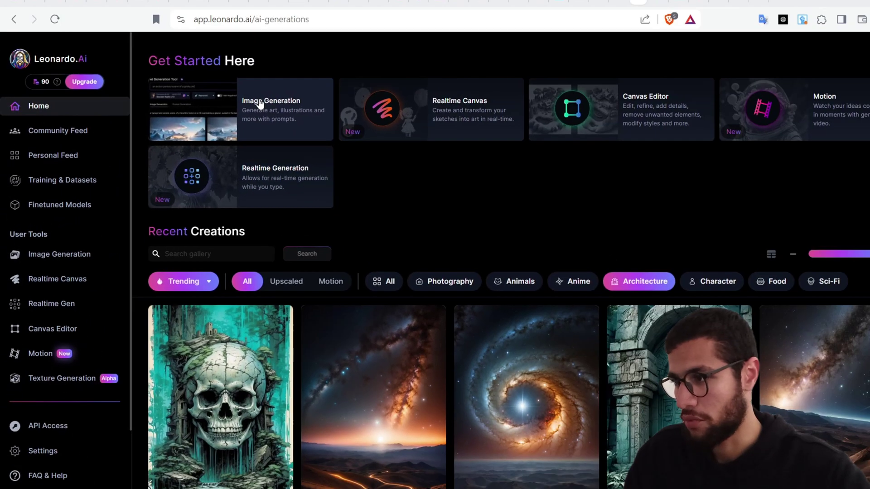
Open the Image Generation tool and review its image count, dimensions and aspect ratio settings.
click(422, 23)
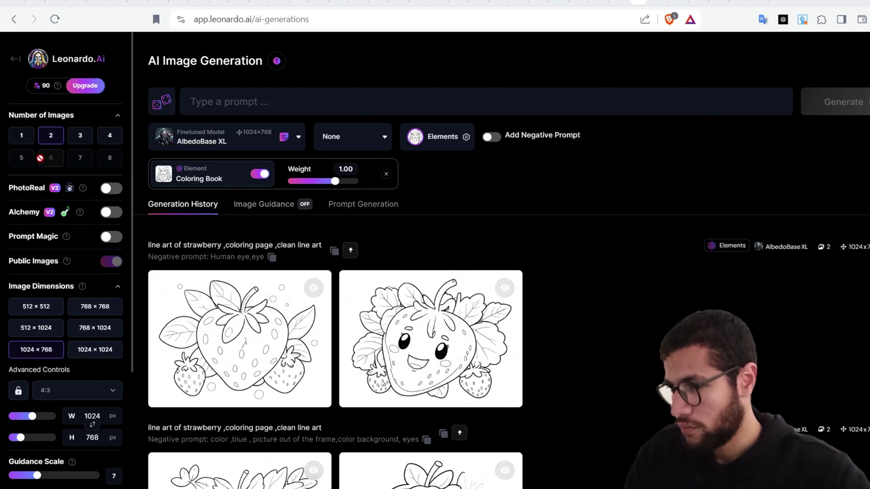
mouse_move(57, 90)
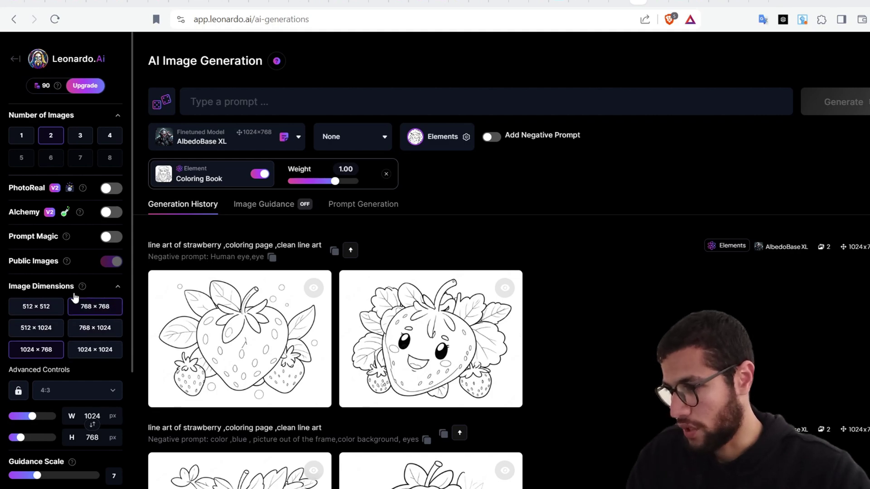
scroll(40, 341, down, 2)
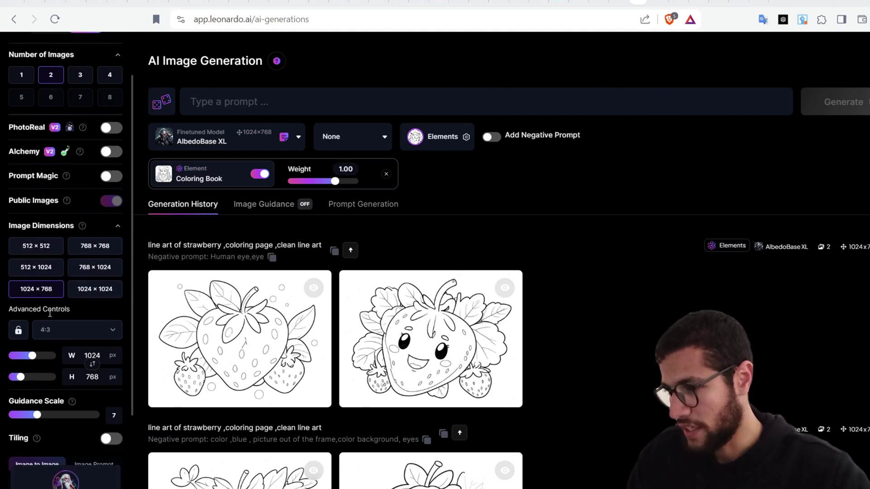
click(66, 331)
click(76, 341)
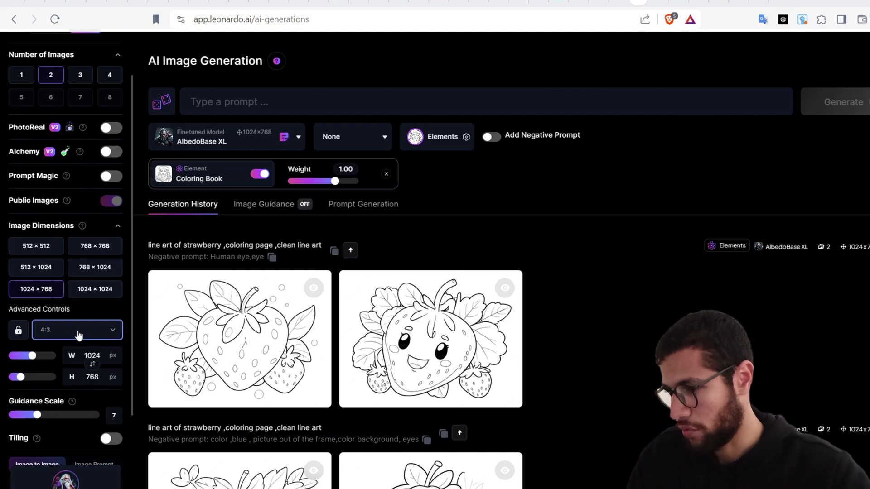
scroll(82, 337, down, 2)
scroll(88, 341, up, 4)
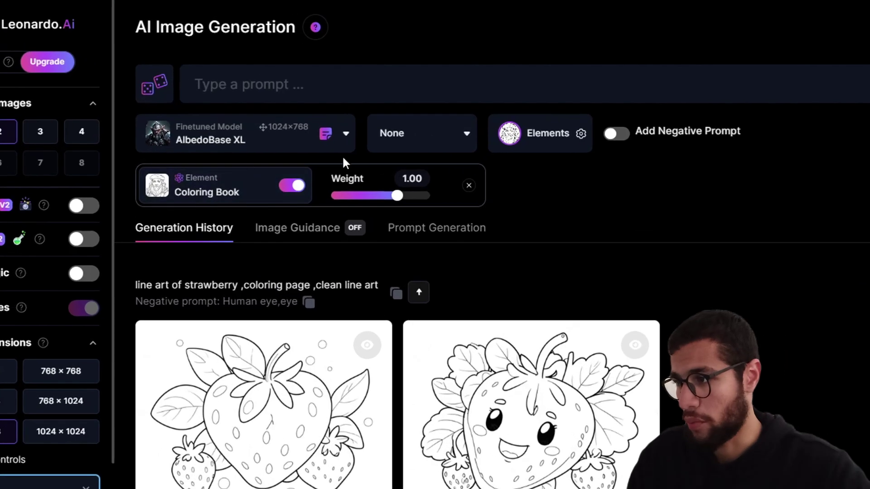
Browse the library of compatible elements, leaving the Coloring Book element selected.
click(545, 143)
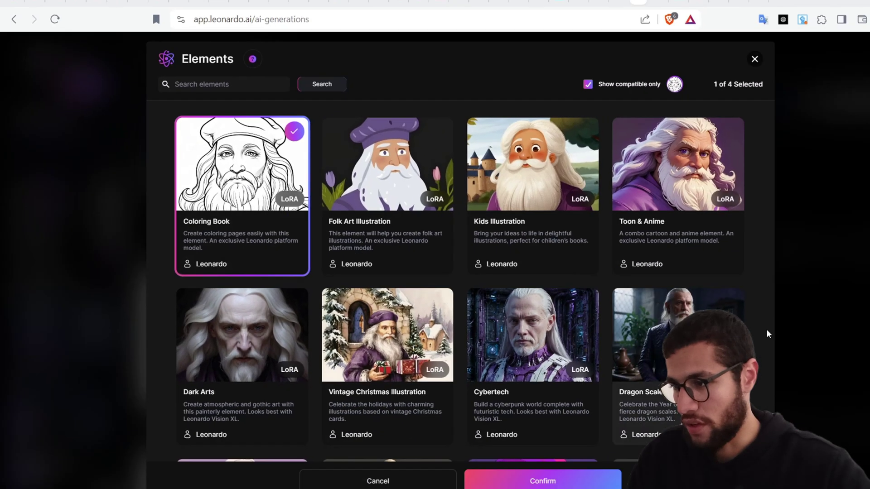
scroll(436, 350, down, 1)
scroll(436, 350, down, 6)
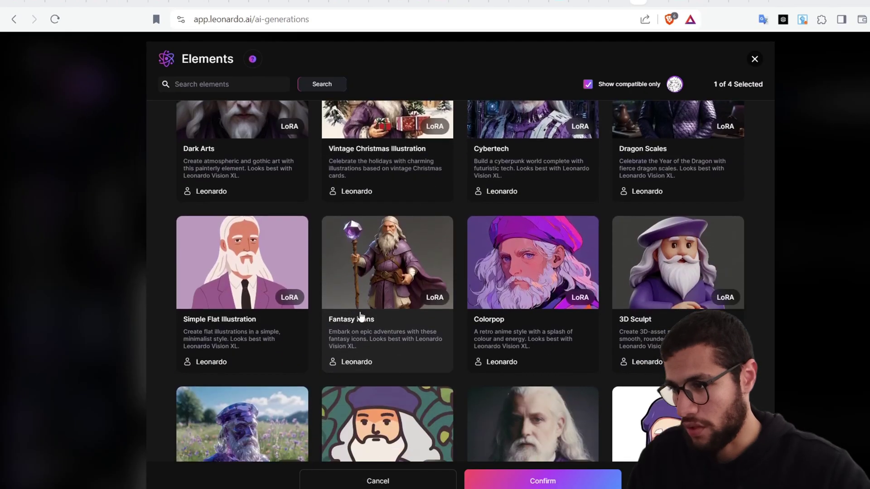
scroll(359, 316, up, 7)
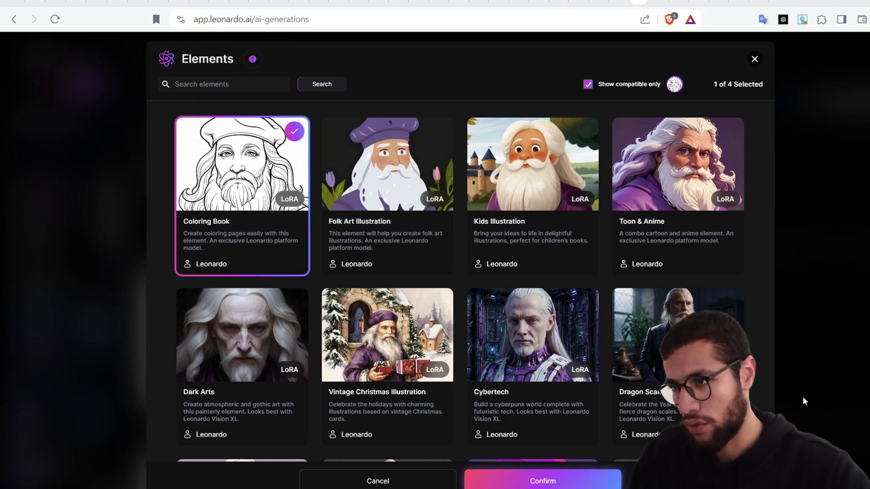
click(826, 196)
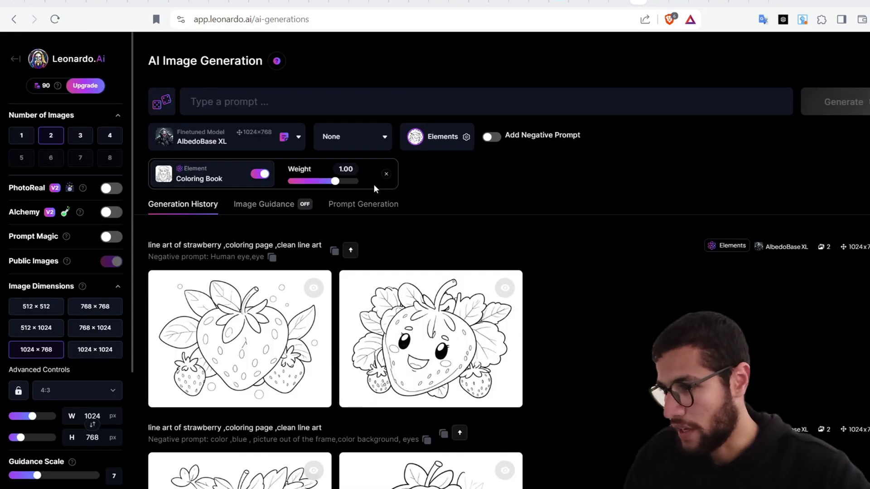
Try the DreamShaper v6 model to check its compatibility with the Coloring Book element, and return to AlbedoBase XL.
click(179, 142)
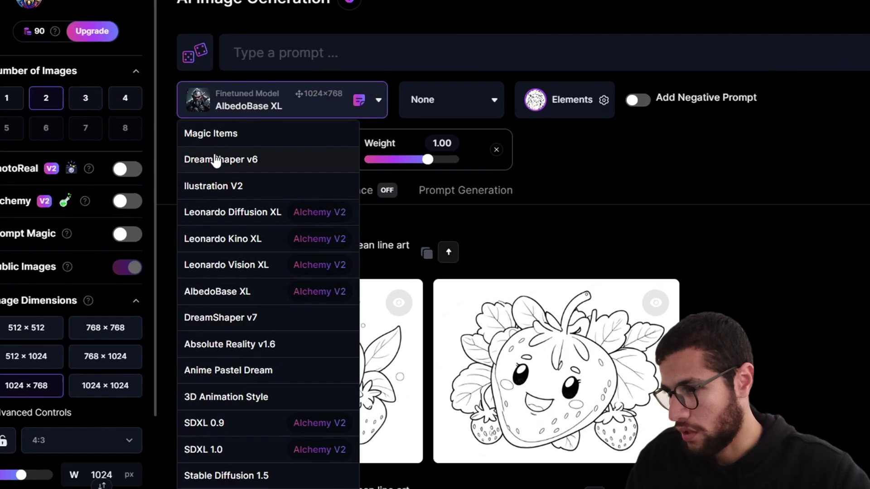
click(204, 165)
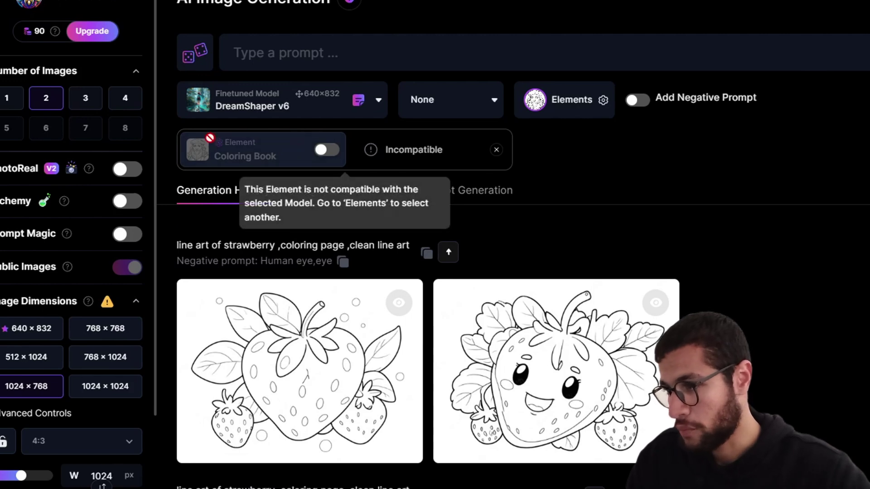
click(266, 121)
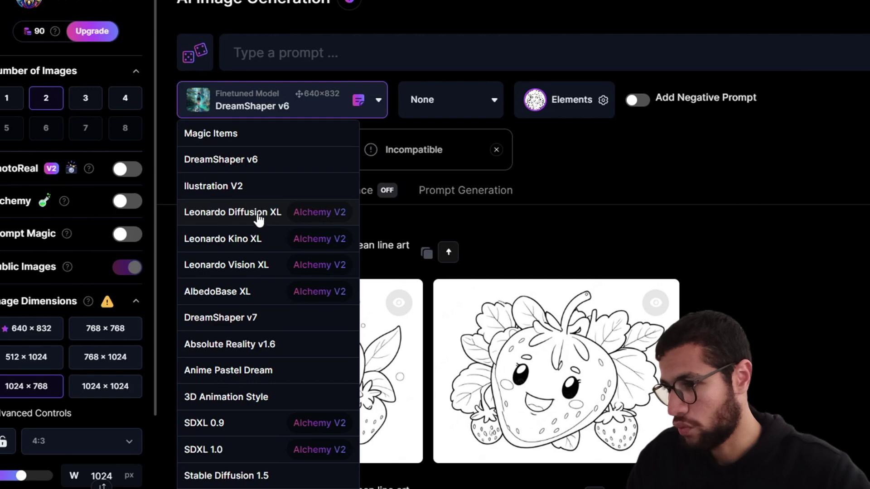
click(249, 295)
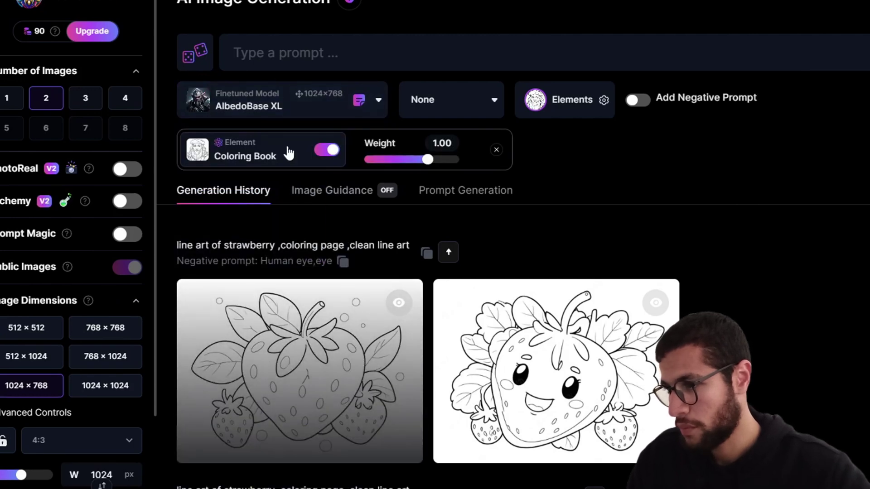
Try Leonardo Kino XL, Leonardo Diffusion XL and Leonardo Vision XL with the Coloring Book element, and return to AlbedoBase XL.
click(271, 105)
click(222, 239)
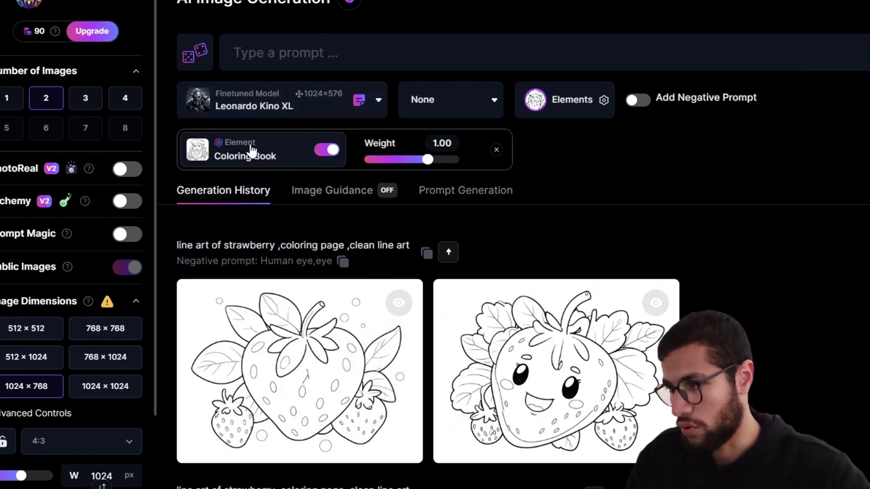
click(274, 111)
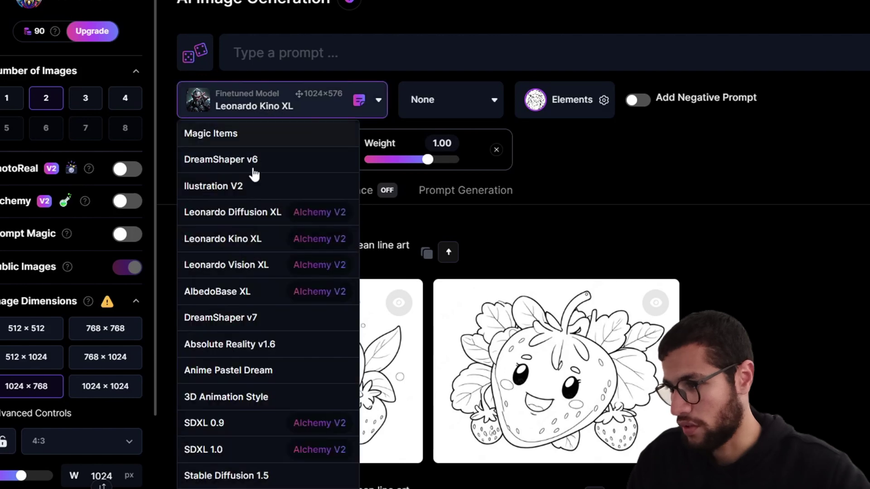
click(238, 216)
click(291, 104)
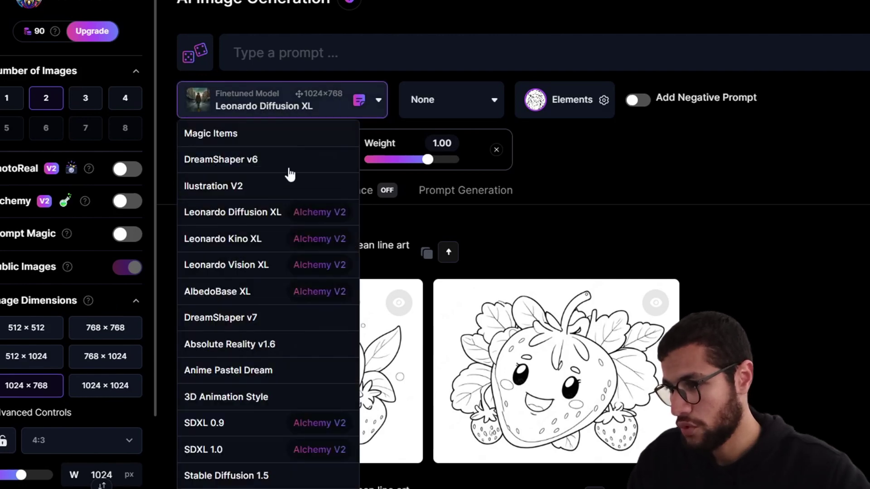
click(248, 271)
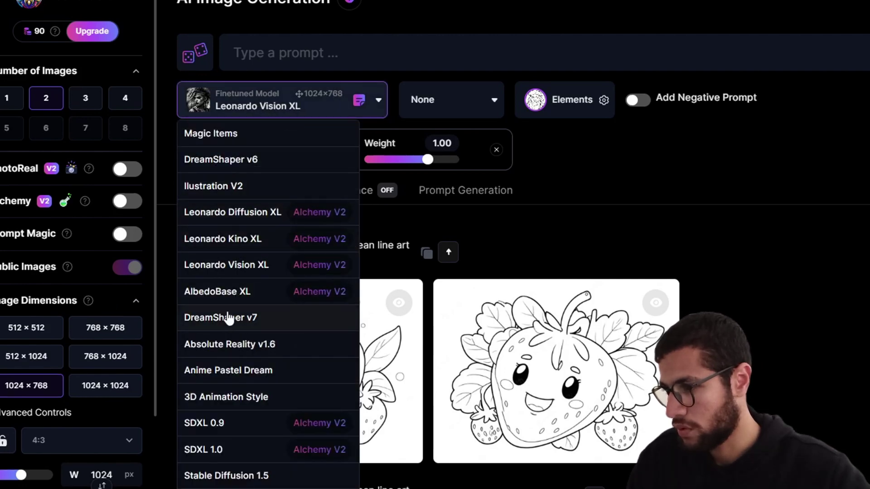
click(230, 291)
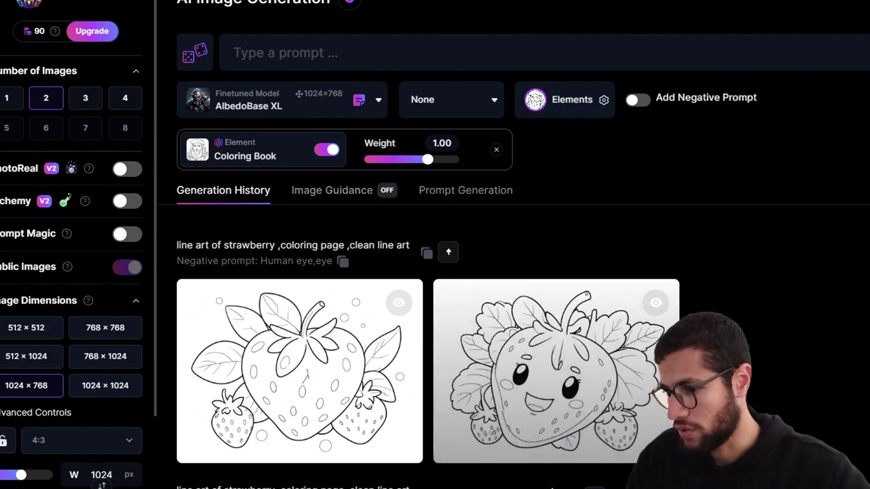
Generate images from the prompt "line art of strawberry ,coloring page ,clean line art".
click(338, 45)
text(line art of strawberry ,coloring page ,clean line art)
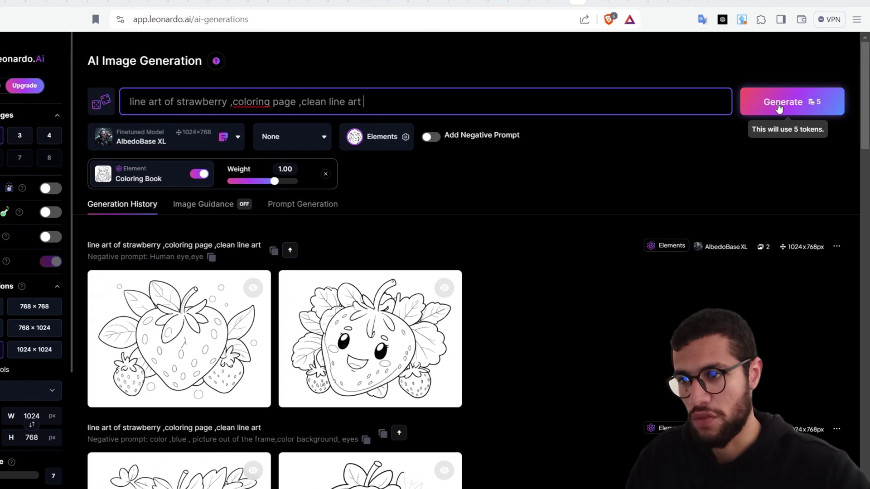
click(779, 119)
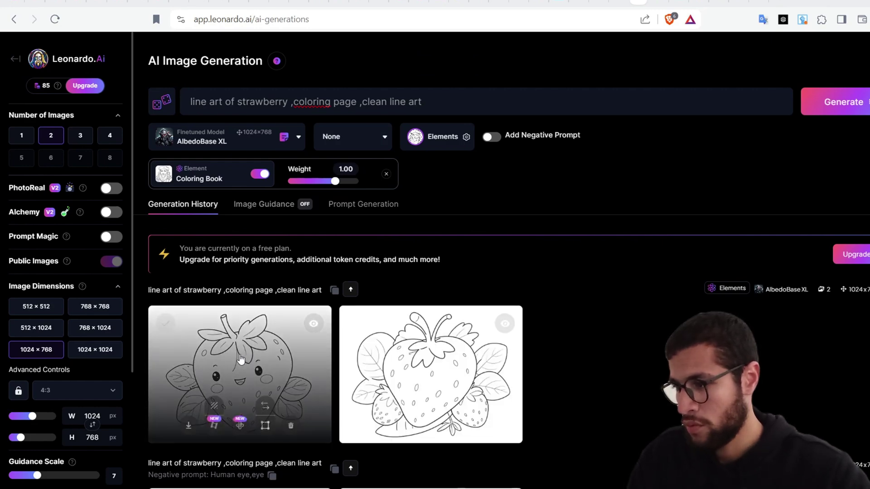
View both newly generated strawberry images at full size and close the viewer.
click(262, 331)
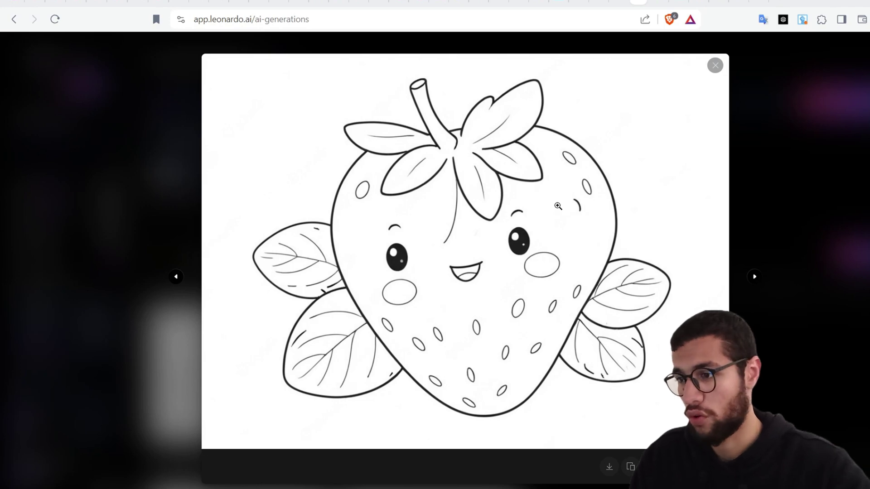
click(755, 277)
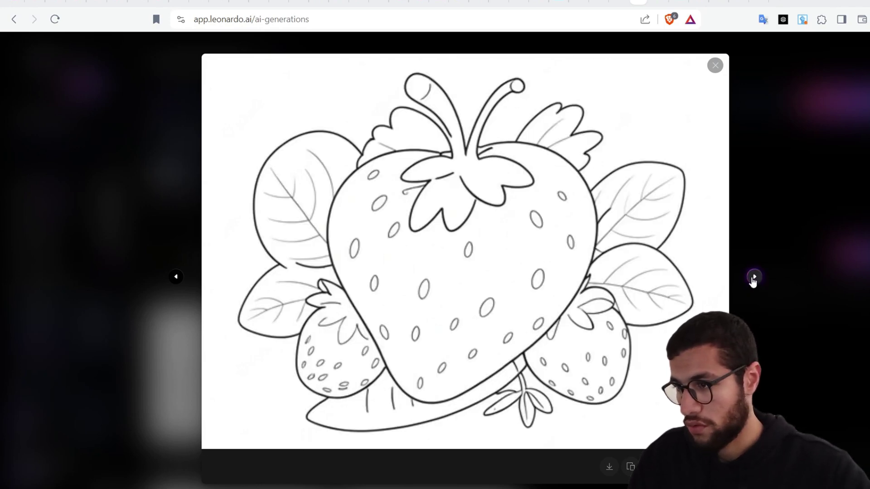
click(716, 66)
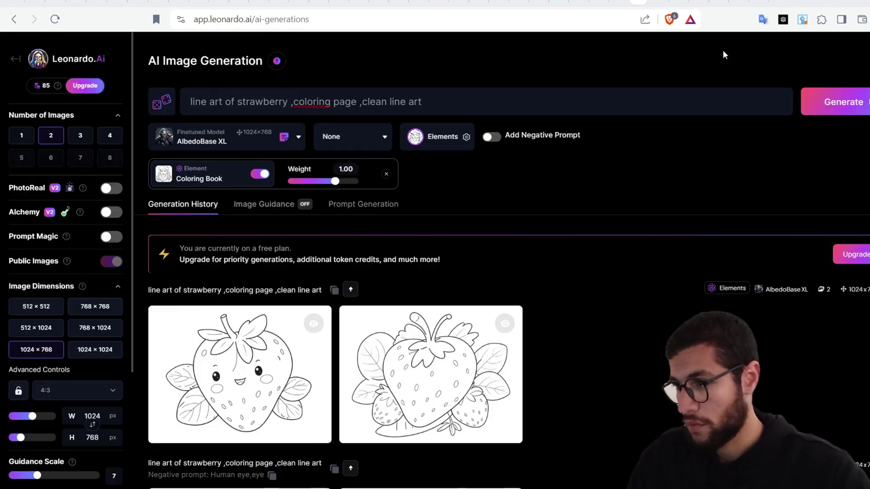
Replace "strawberry" with "donunt" in the prompt, remove "coloring page", and generate the images.
click(245, 100)
double_click(245, 100)
text(donunt)
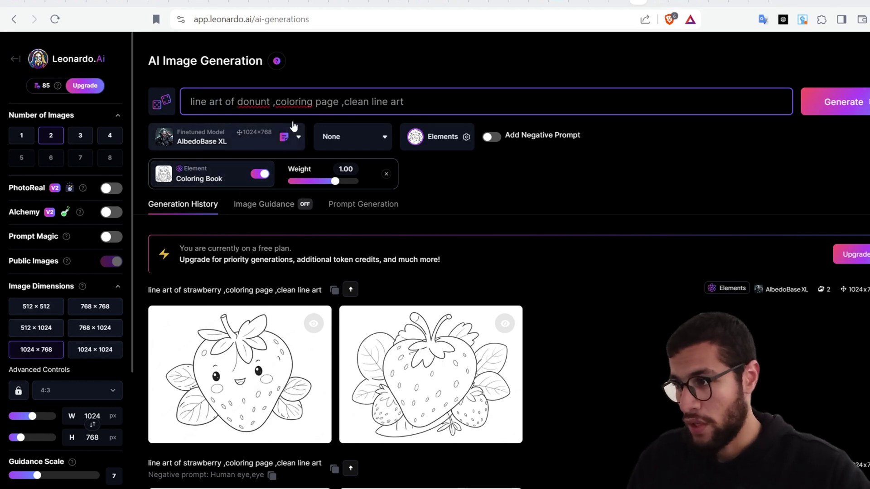
drag(276, 105, 325, 107)
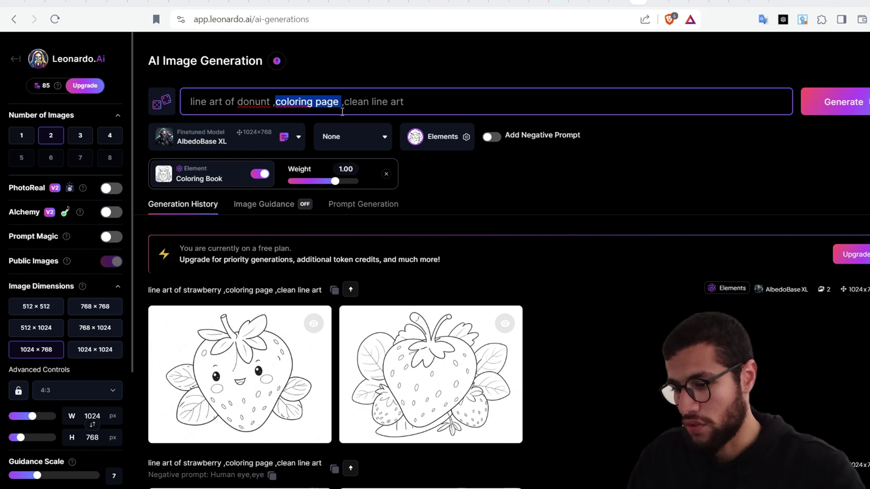
key(BackSpace)
key(BackSpace)
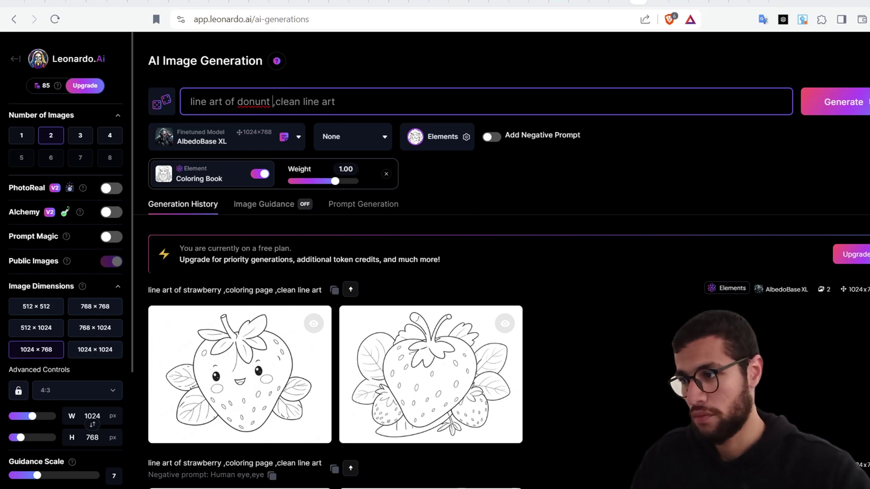
click(867, 109)
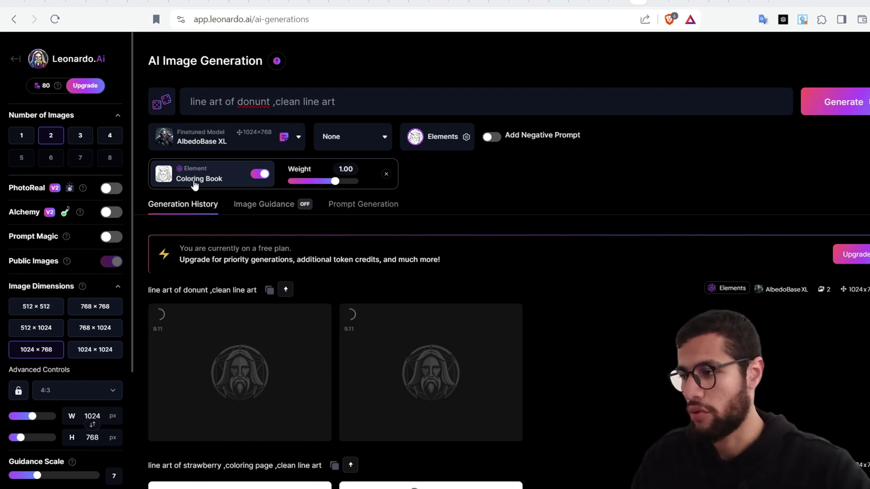
Examine the first generated donut image at full size and compare the donut results with the strawberry ones.
click(271, 344)
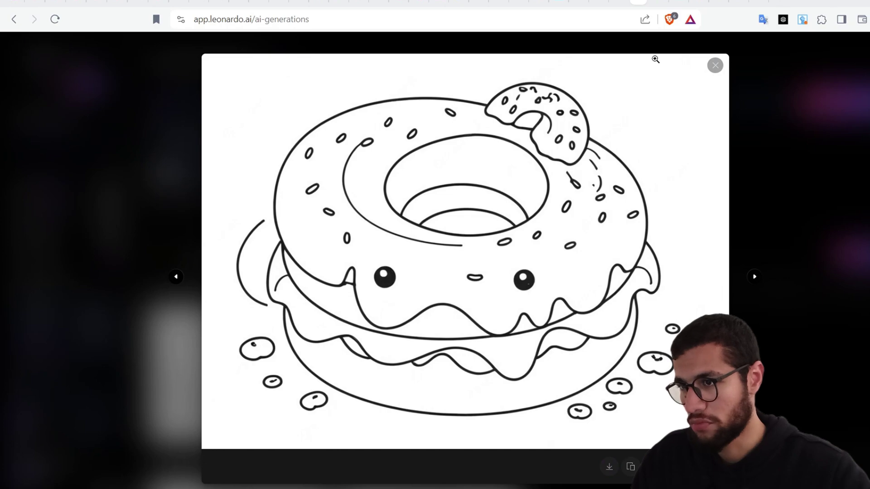
click(715, 66)
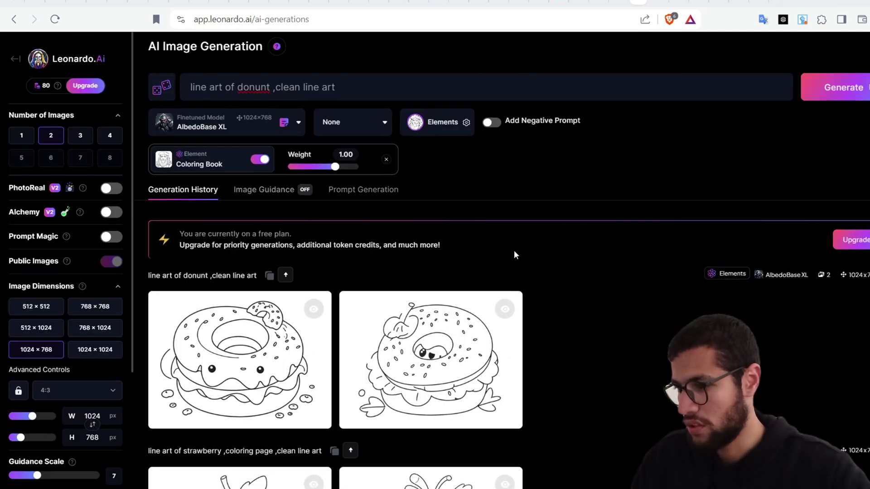
scroll(514, 250, down, 3)
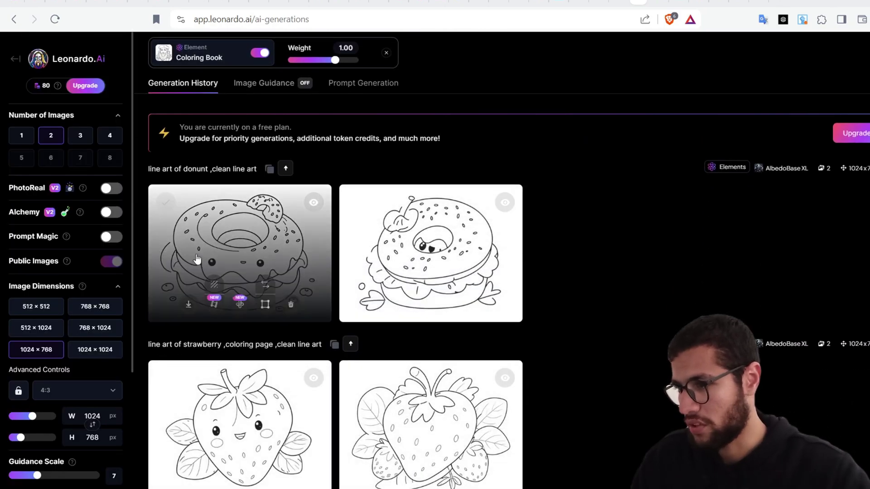
scroll(278, 265, up, 3)
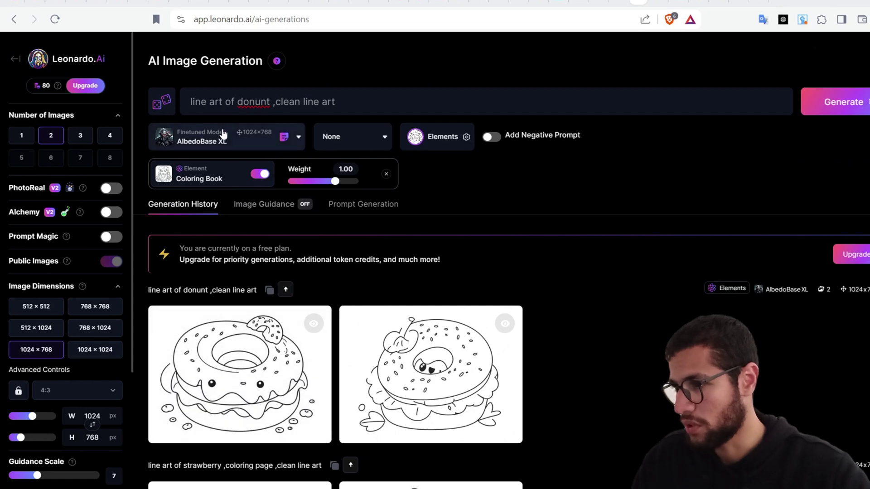
Change the prompt to "line art of apple ,clean line art" and generate the images without a negative prompt.
double_click(254, 101)
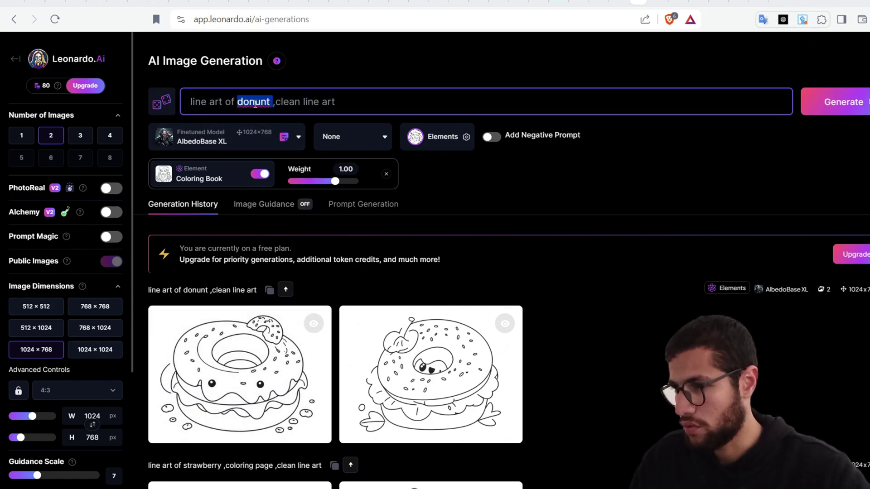
text(apple)
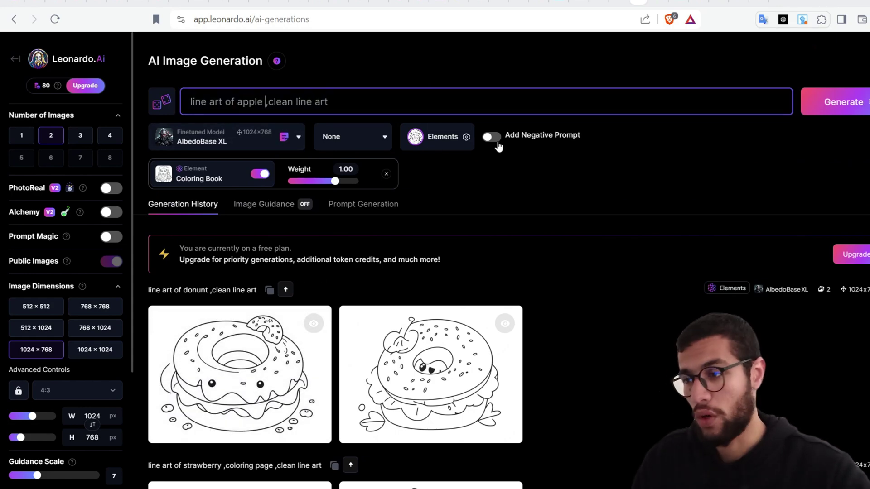
click(492, 136)
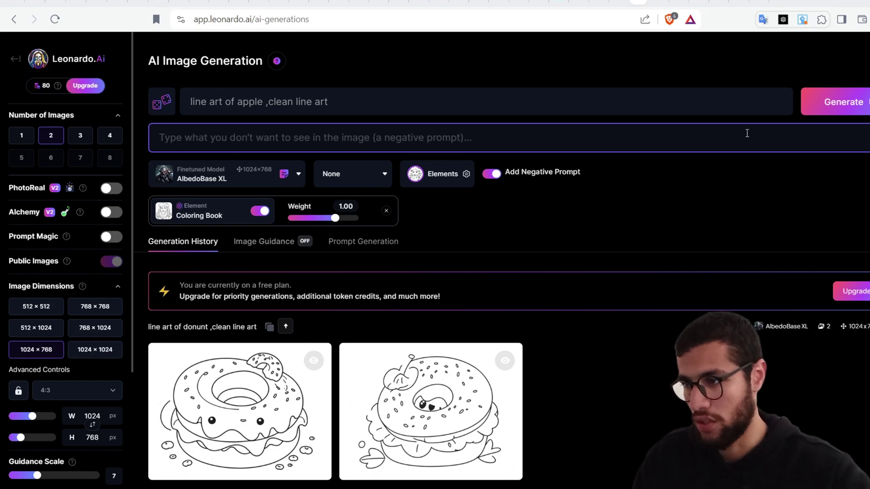
click(492, 174)
click(852, 102)
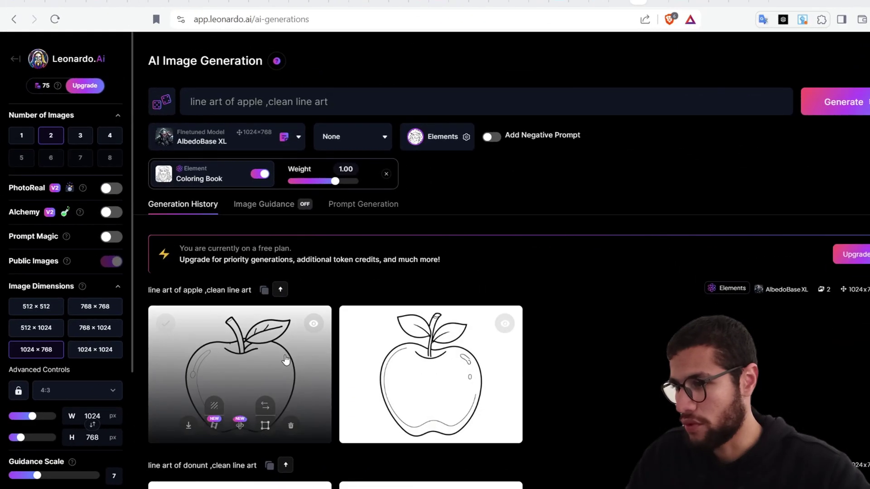
Examine the first generated apple image at full size and return to the generation history.
click(304, 365)
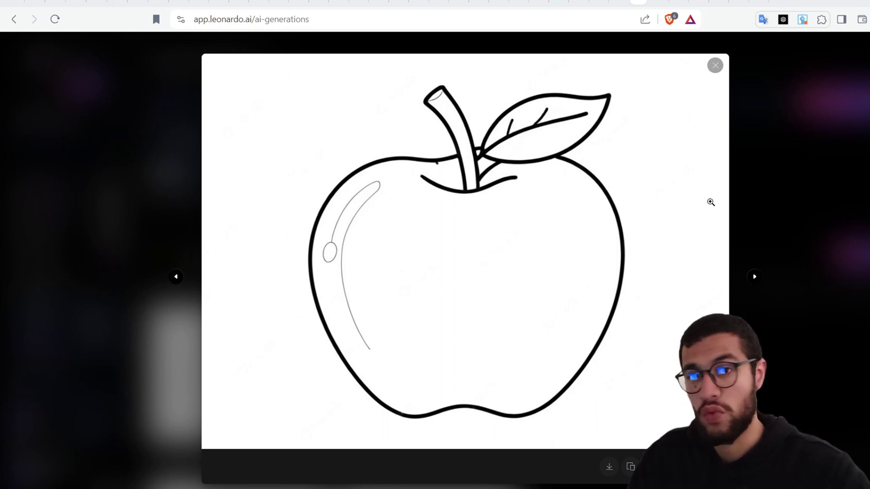
click(836, 159)
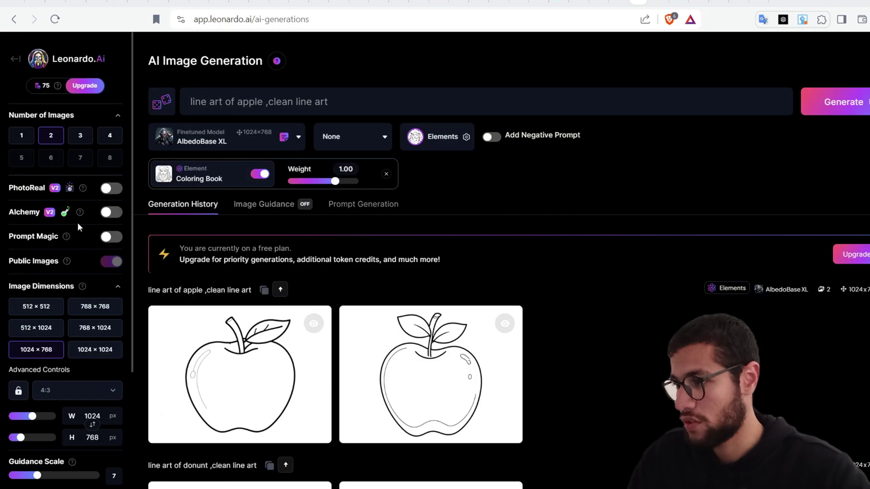
mouse_move(211, 346)
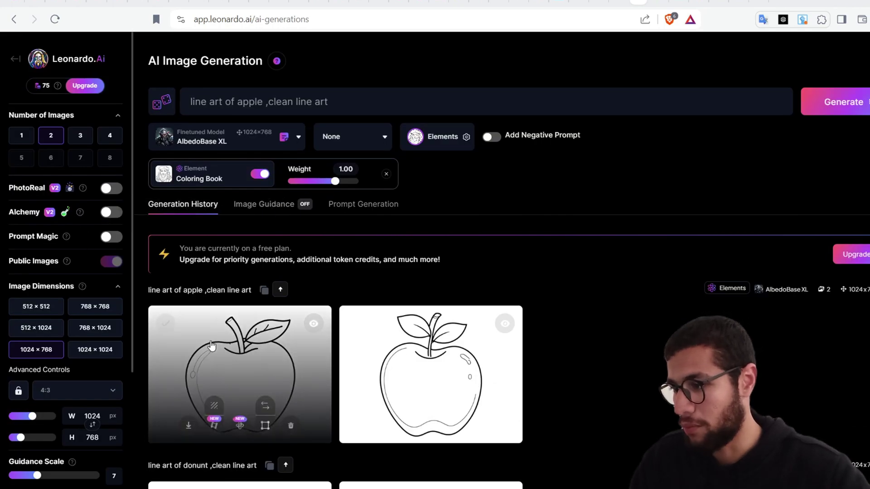
click(240, 353)
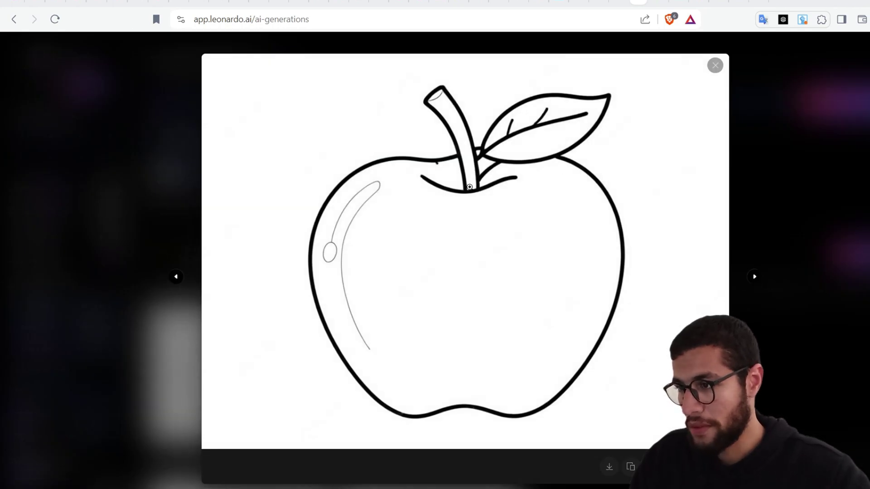
click(776, 160)
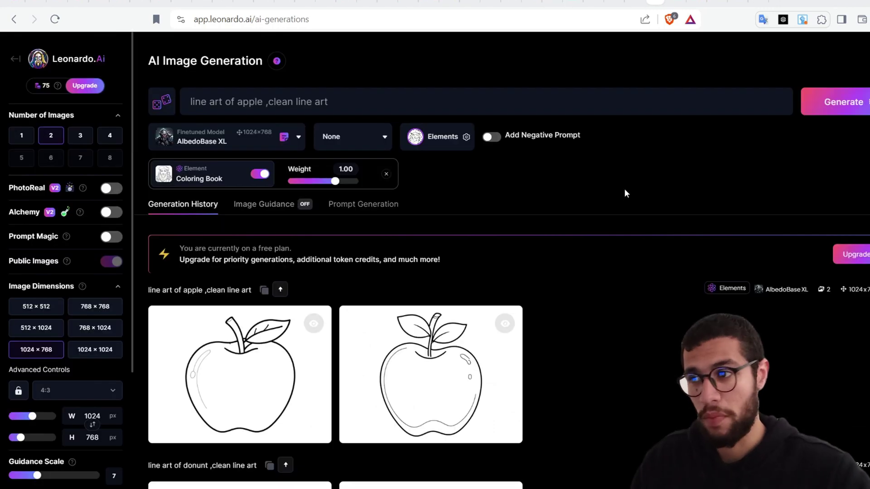
Switch to the creator's user profile page and browse its gallery of bird and owl coloring images.
click(698, 1)
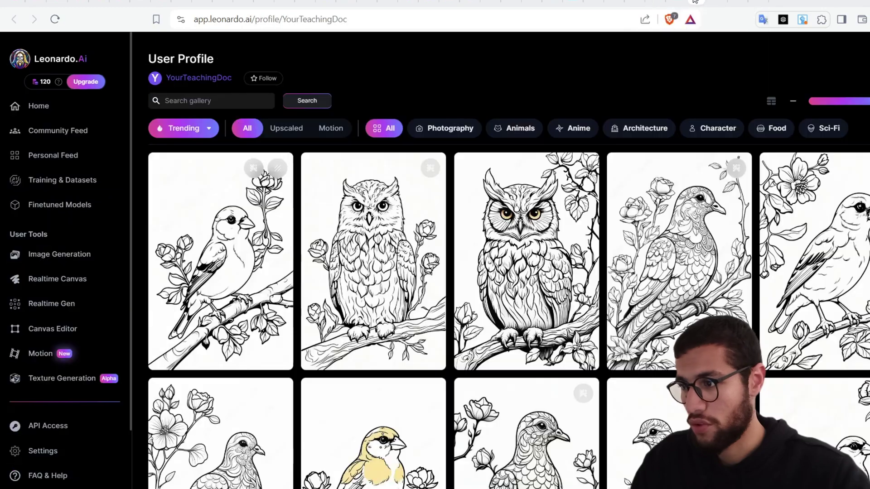
click(293, 21)
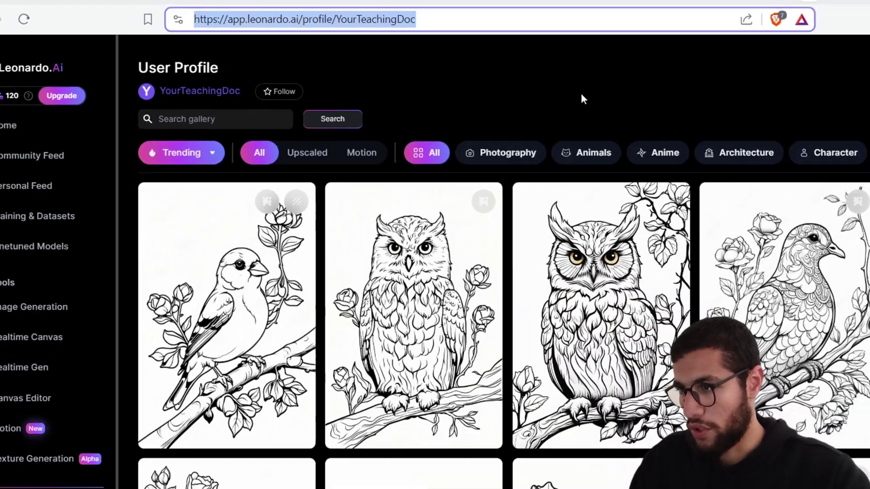
click(581, 97)
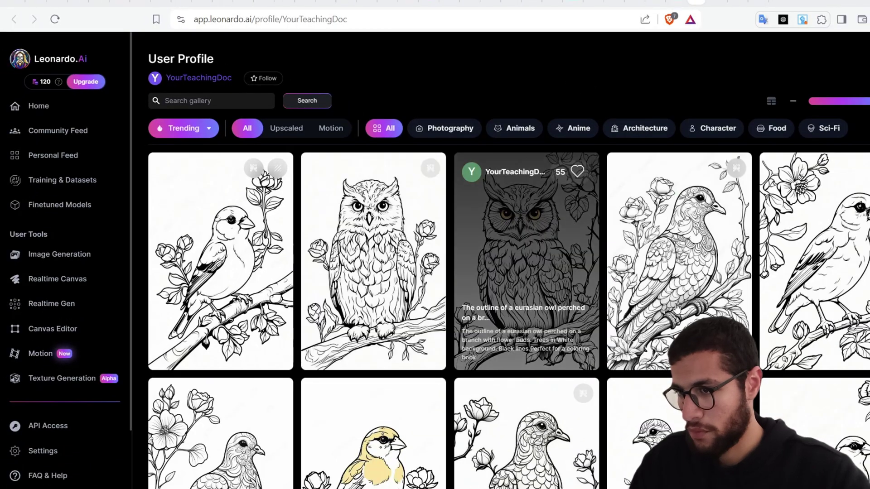
scroll(539, 231, down, 9)
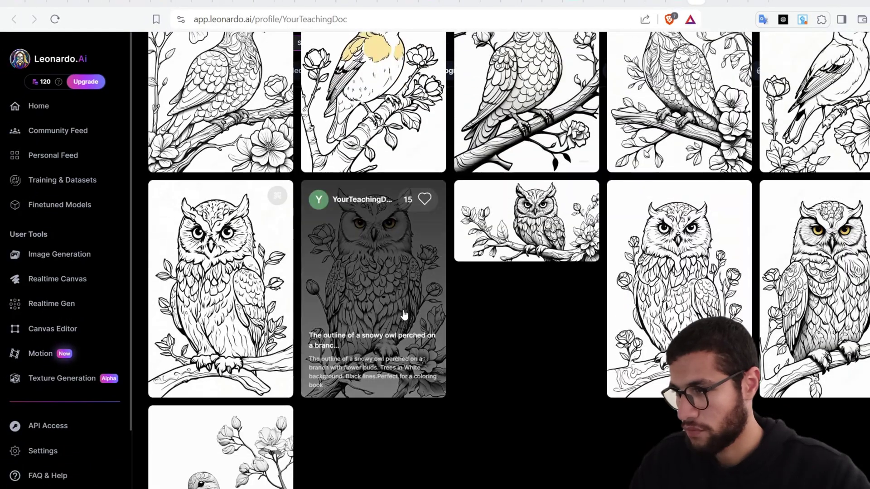
scroll(404, 311, up, 10)
Open the details of the first goldfinch image in the gallery, copy its full prompt, and close the details.
click(234, 226)
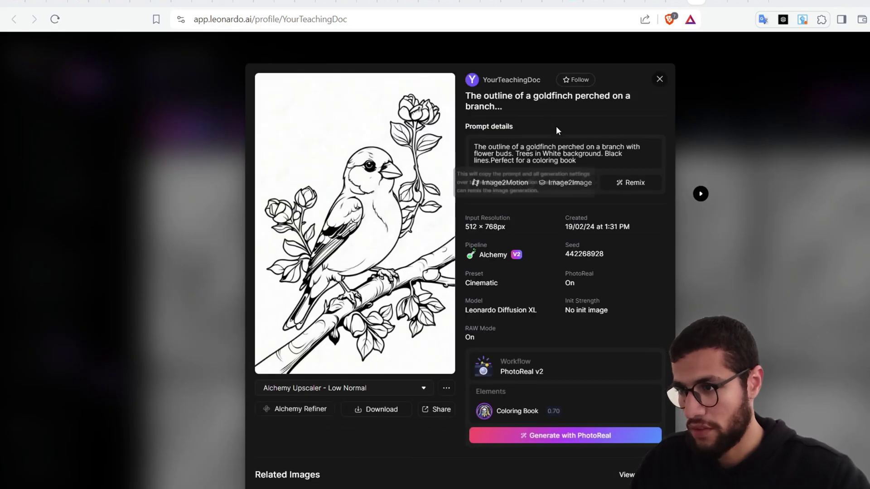
drag(583, 163, 476, 144)
key(ctrl+c)
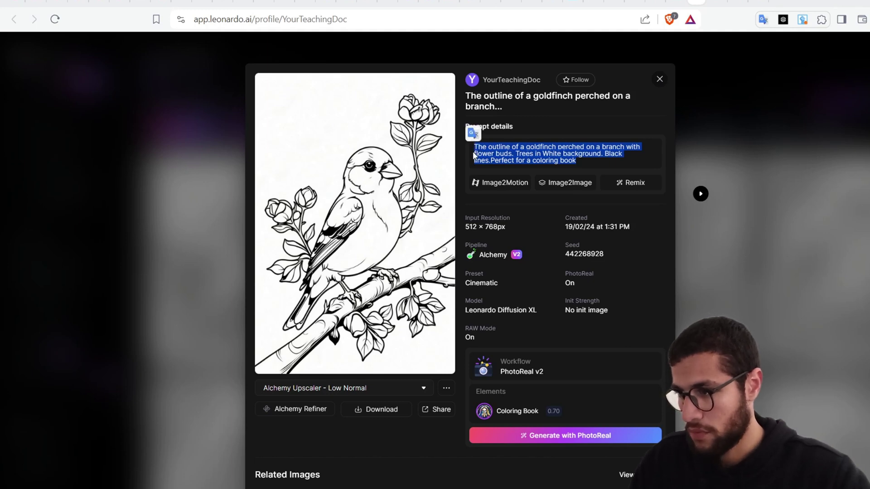
click(720, 189)
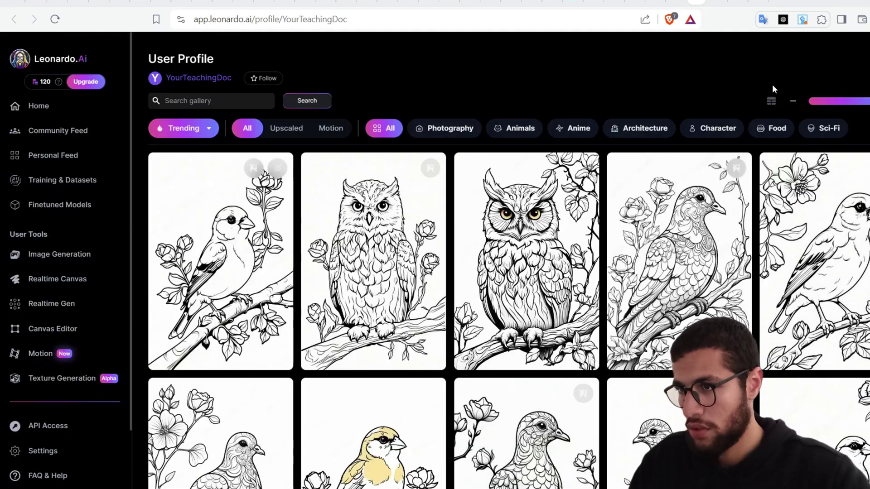
Return to AI Image Generation and replace the apple prompt with the copied goldfinch prompt.
click(654, 2)
click(296, 101)
key(ctrl+a)
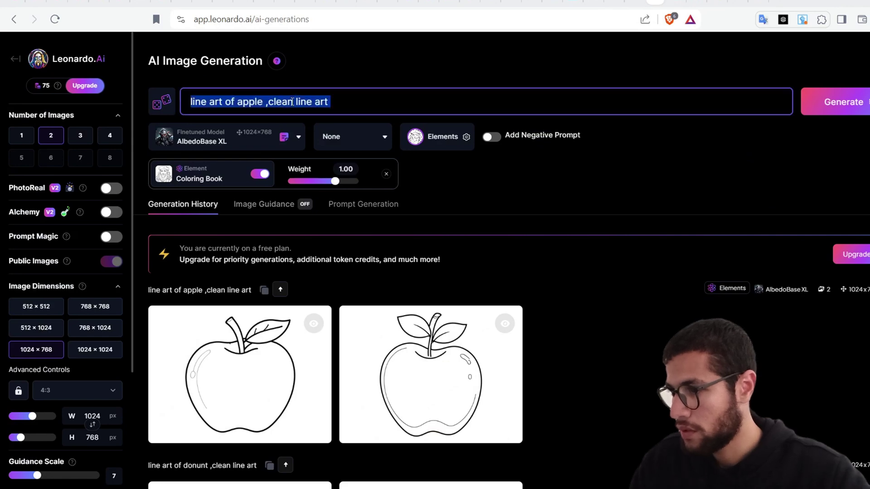
key(ctrl+v)
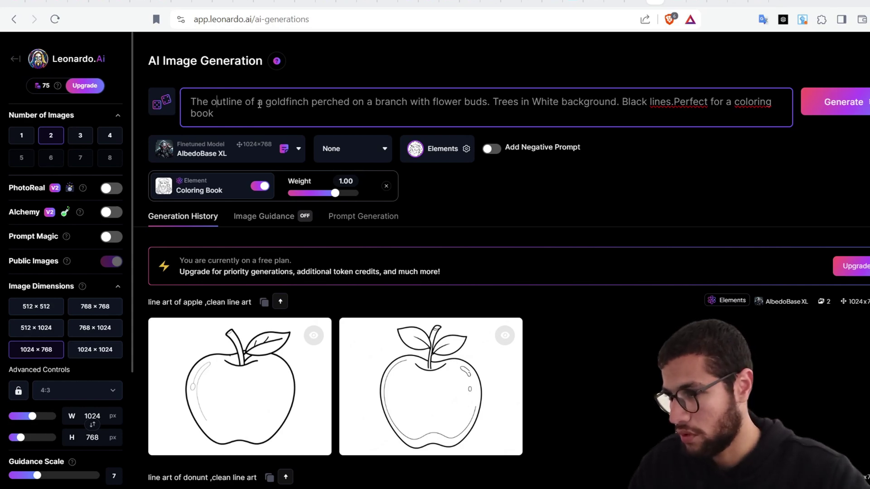
Shorten the prompt to "The outline of donunt . Black lines. Perfect for a coloring book" and generate the images.
drag(260, 104, 598, 105)
text(donunt)
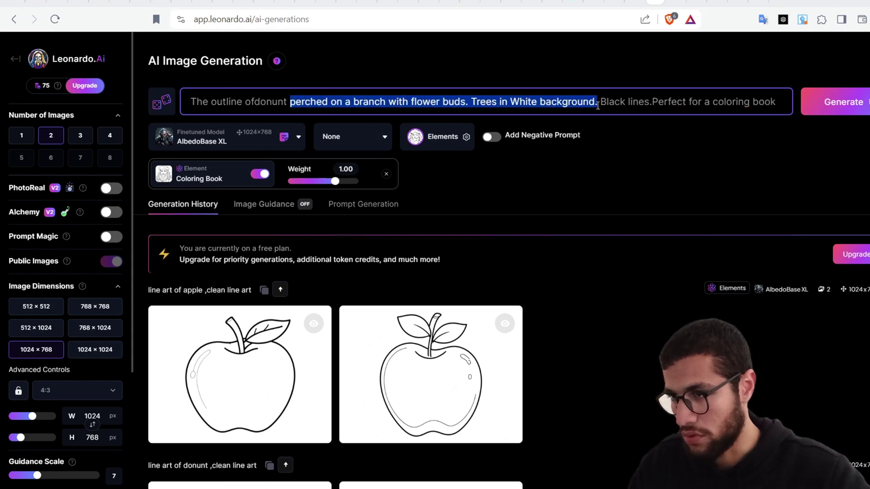
key(BackSpace)
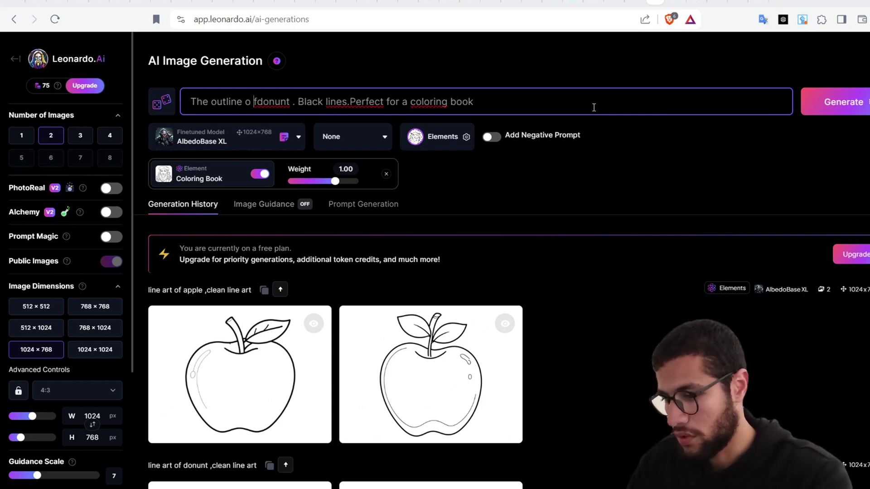
key(BackSpace)
key(Right)
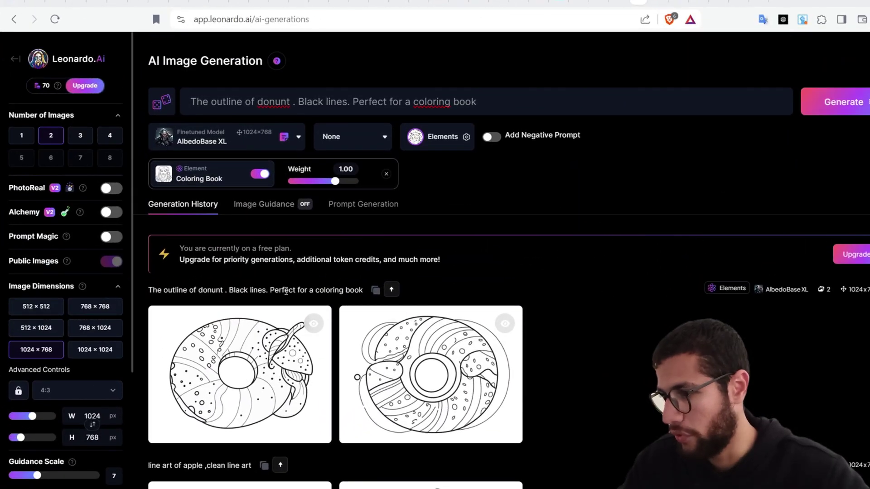
Inspect the first new donut image at full size, and generate images with "donunt" replaced by "car" in the prompt.
click(287, 345)
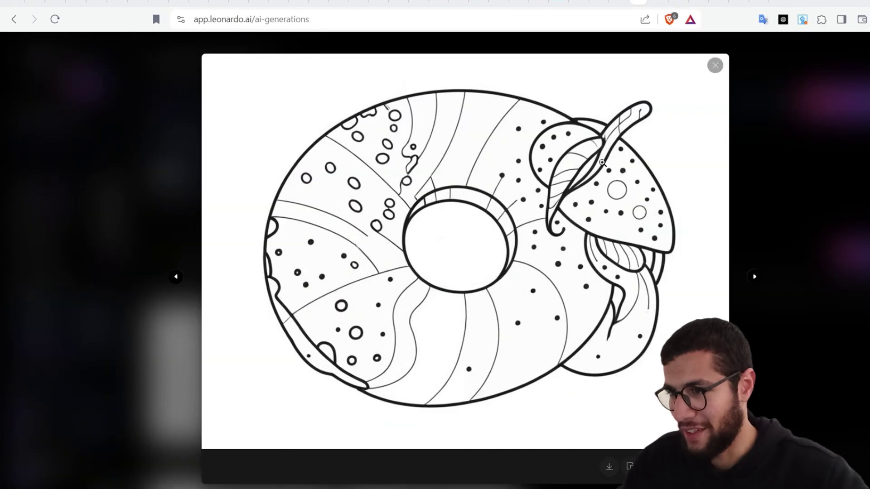
click(836, 219)
double_click(265, 104)
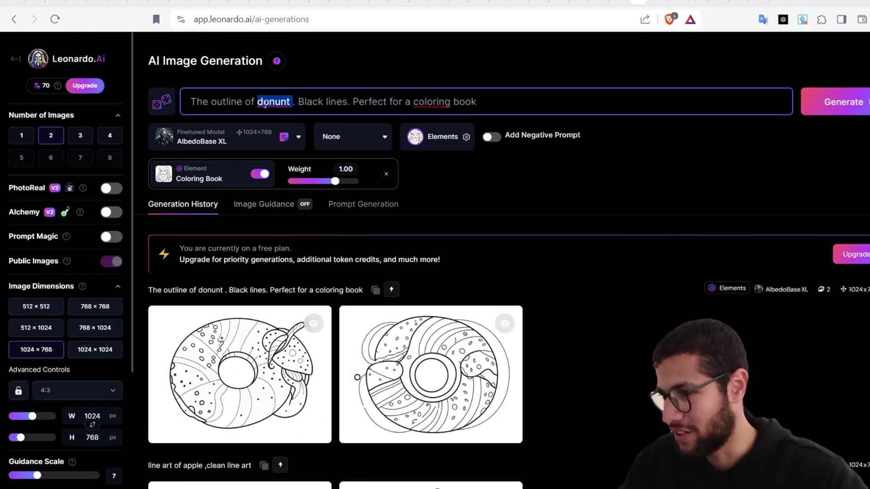
text(car)
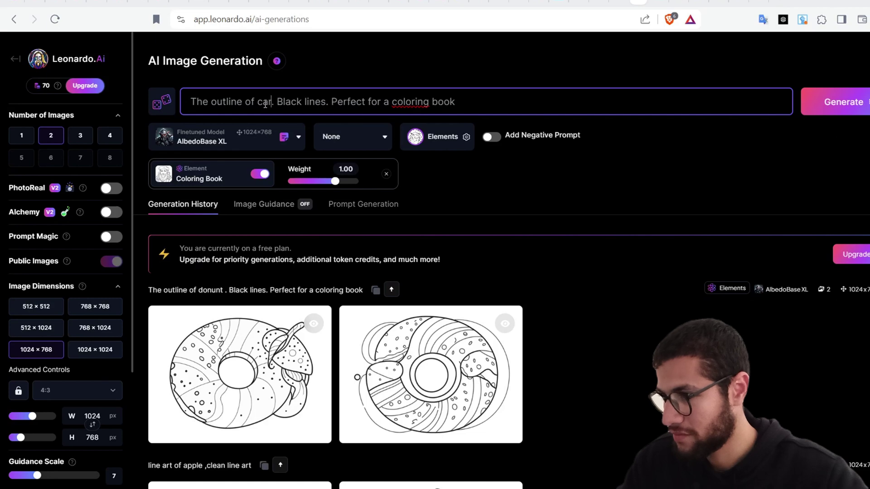
click(856, 117)
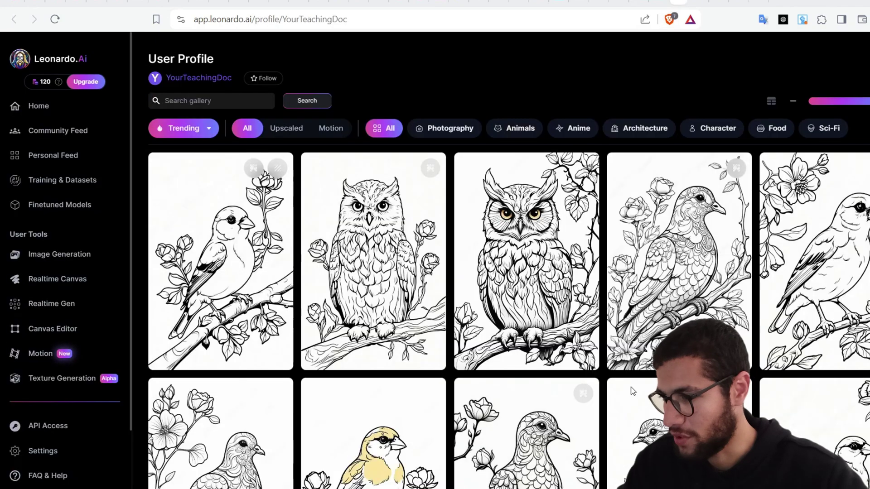
Open another goldfinch image in the creator's profile gallery and examine its model, preset, and element settings.
scroll(818, 308, down, 4)
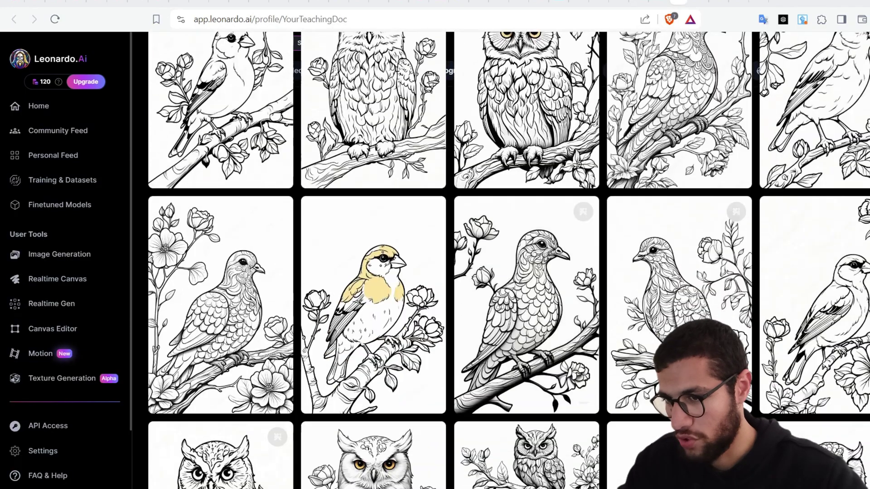
click(819, 308)
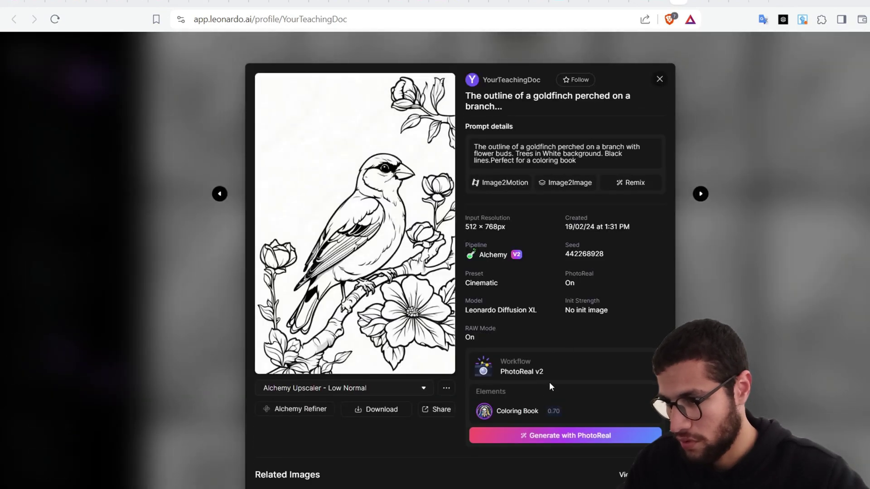
scroll(543, 396, down, 2)
scroll(543, 395, up, 2)
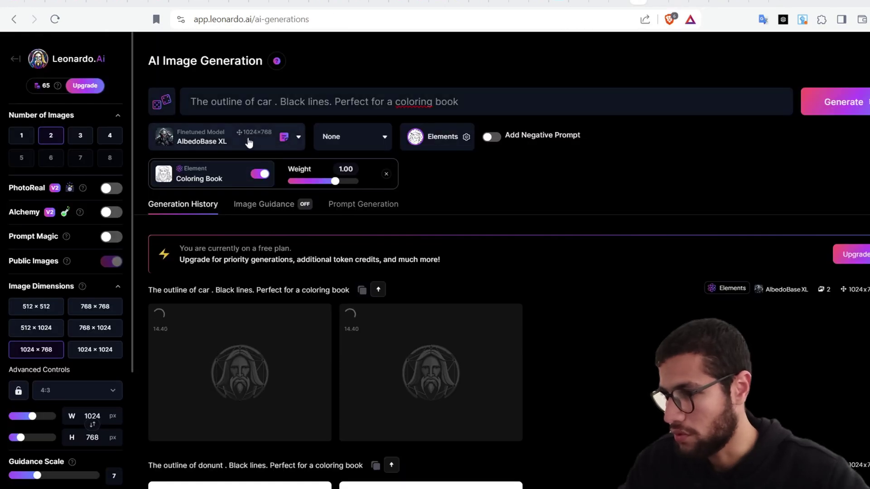
Look through the available finetuned models on the generation page and view both generated car images at full size.
click(248, 143)
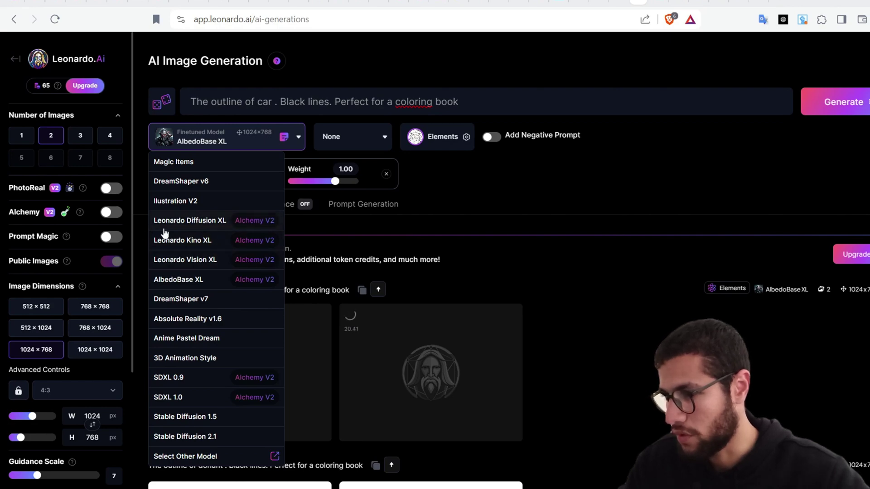
click(495, 64)
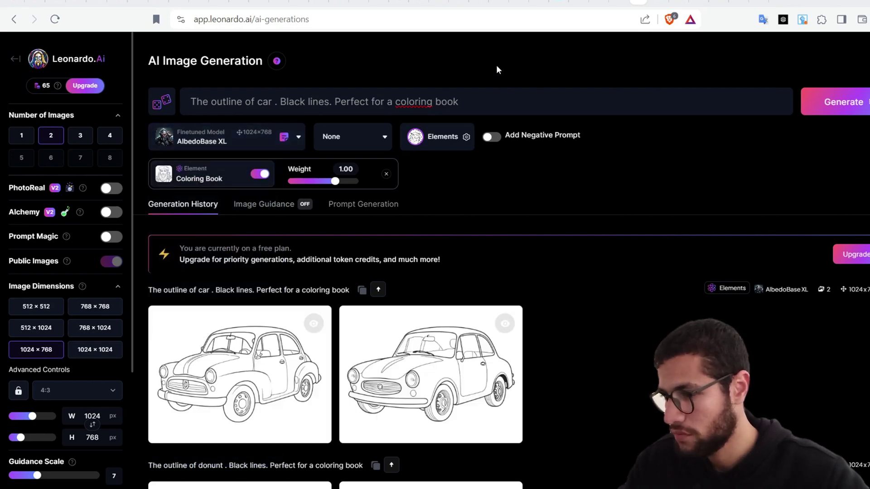
click(268, 366)
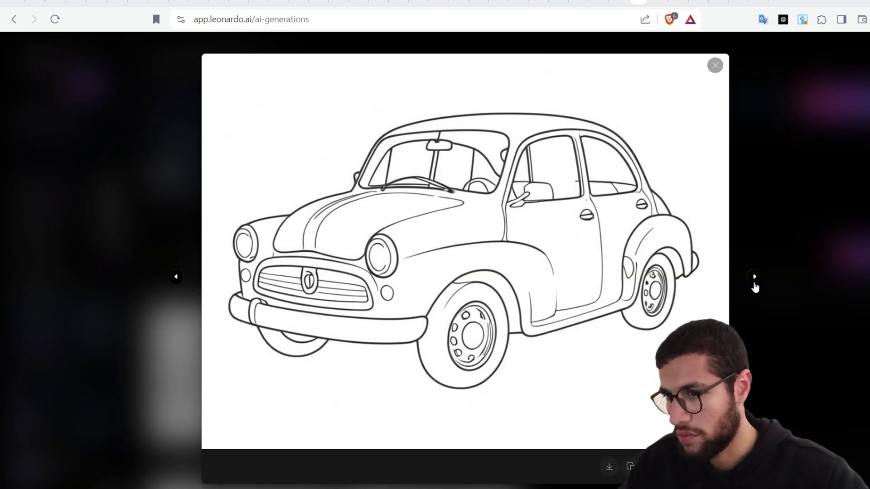
click(754, 278)
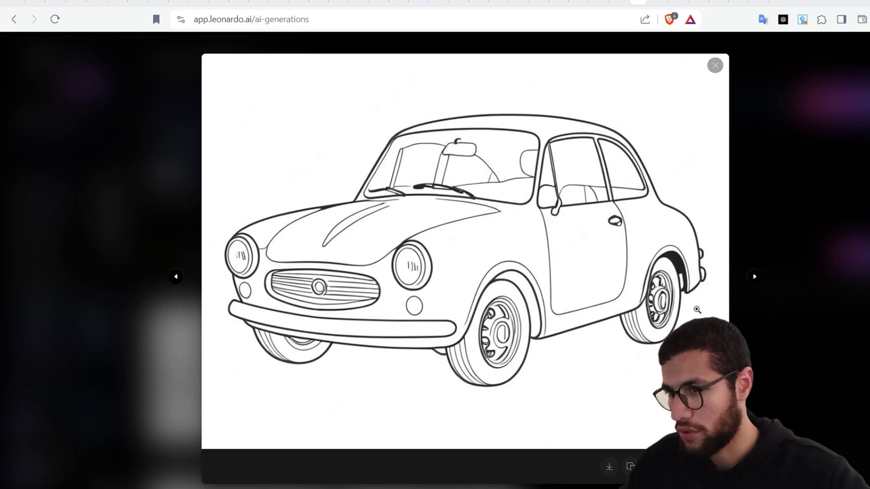
click(826, 192)
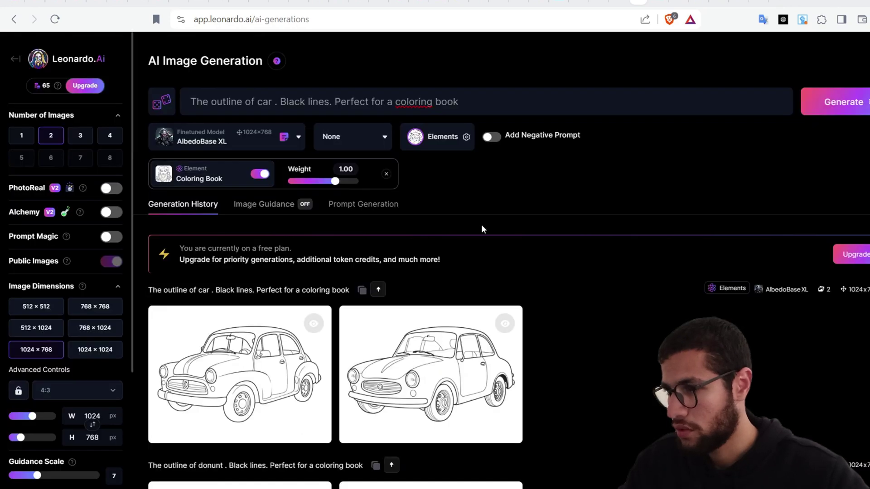
Switch the finetuned model to Leonardo Diffusion XL, add "vintage" before "car" in the prompt, and generate the images.
click(270, 143)
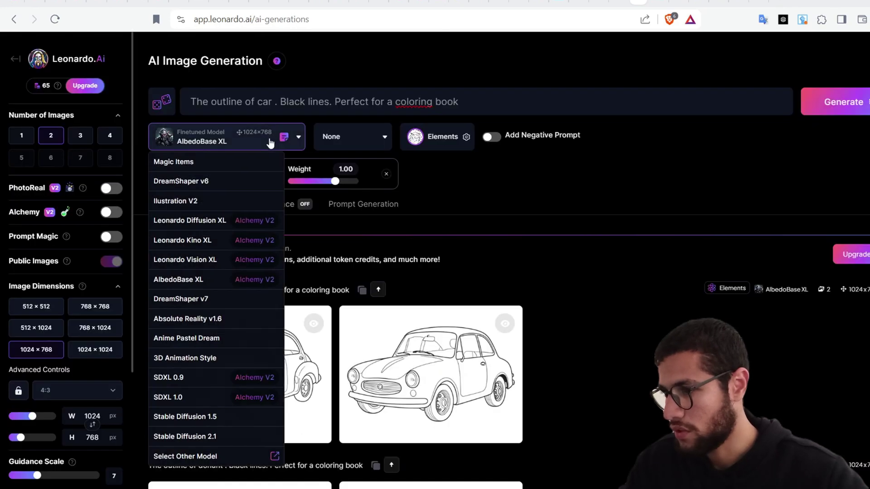
click(219, 222)
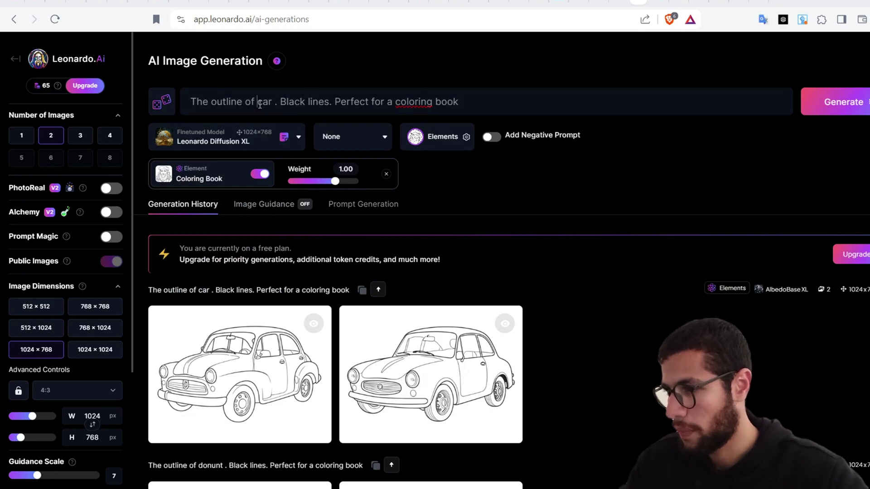
click(283, 102)
text(vintag)
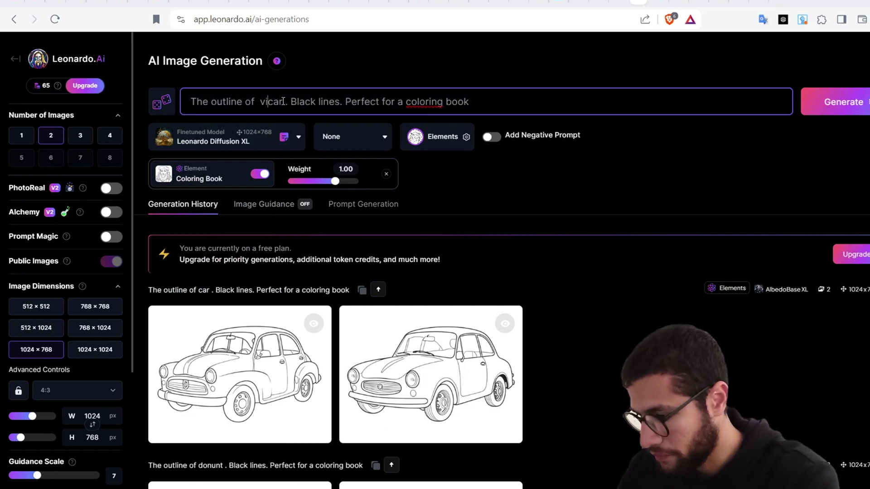
text(e)
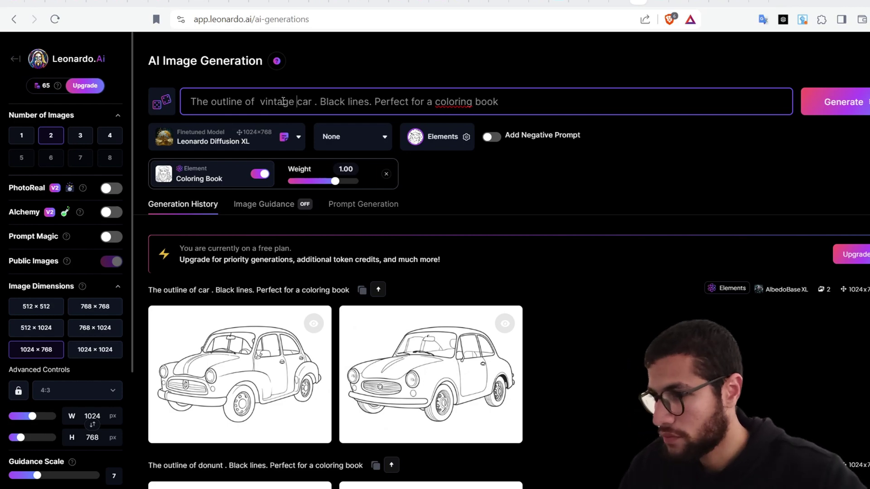
click(810, 96)
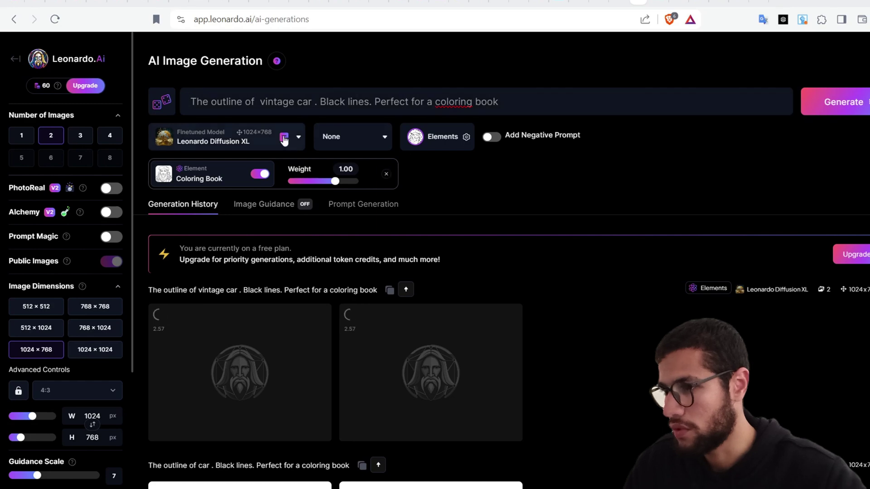
Check the model used for the goldfinch image in the creator's profile, and return to the generation page.
click(660, 3)
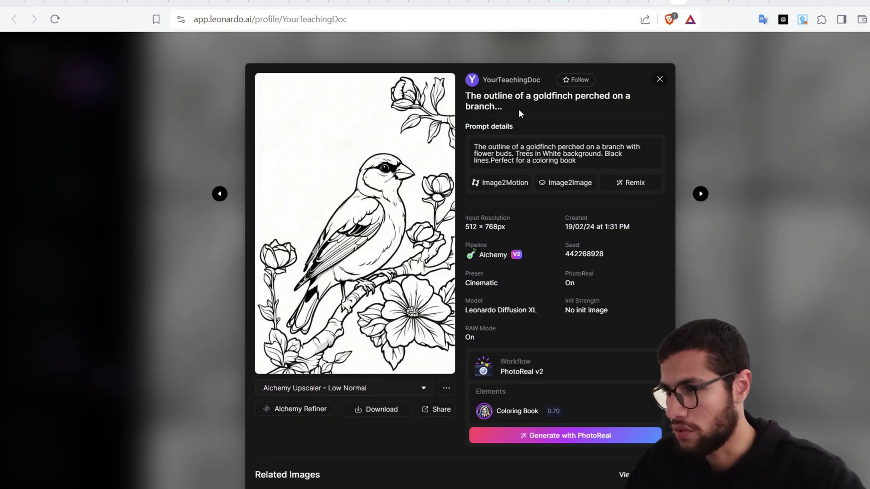
triple_click(488, 307)
click(611, 314)
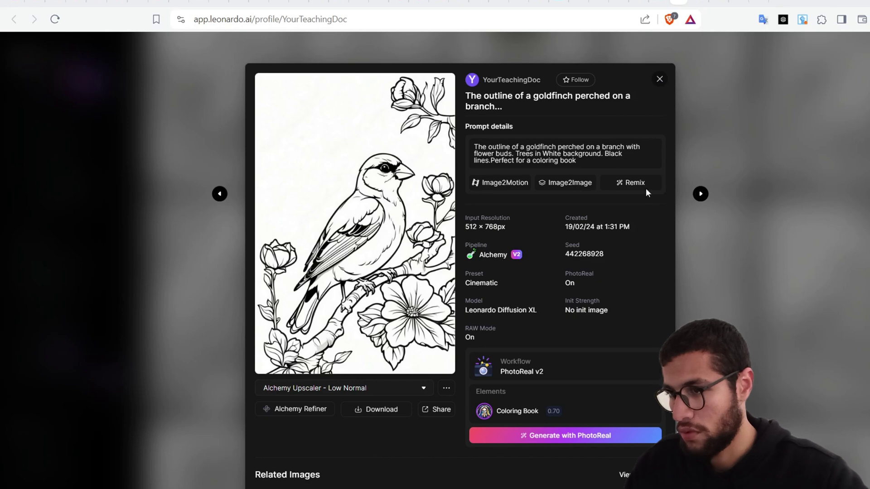
click(638, 2)
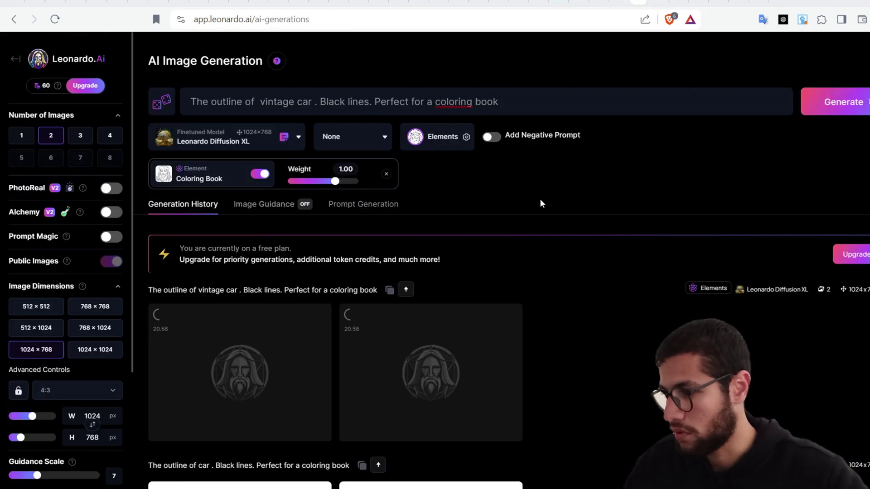
View both generated vintage car images at full size.
scroll(512, 262, down, 1)
scroll(513, 262, up, 1)
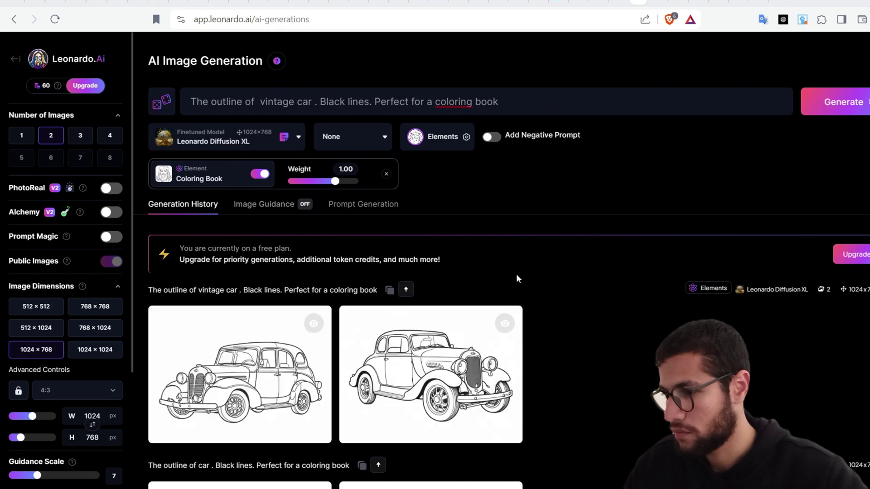
click(281, 326)
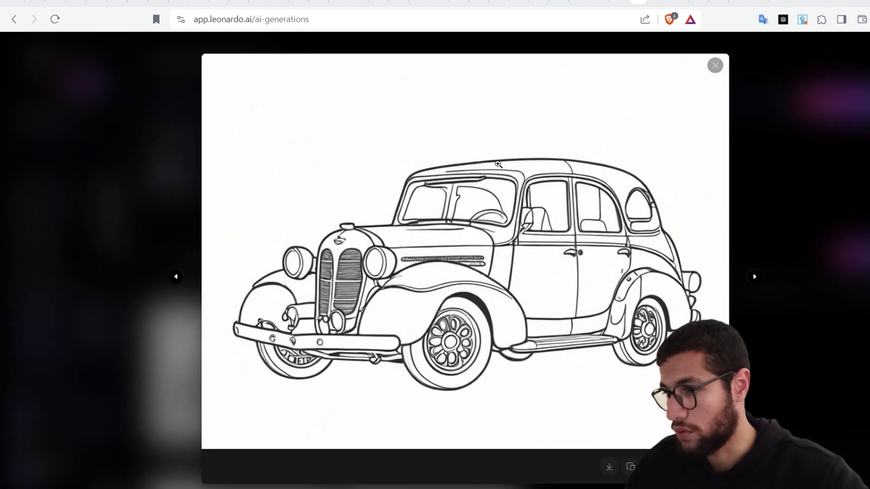
click(754, 281)
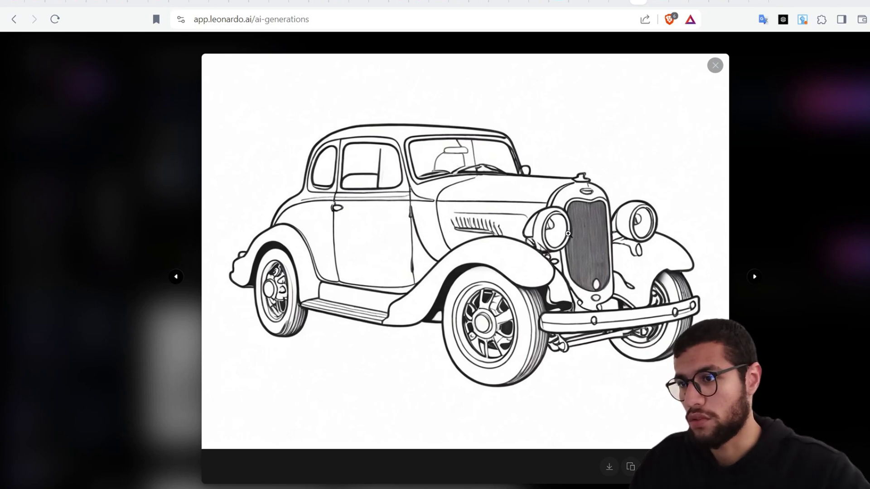
click(691, 52)
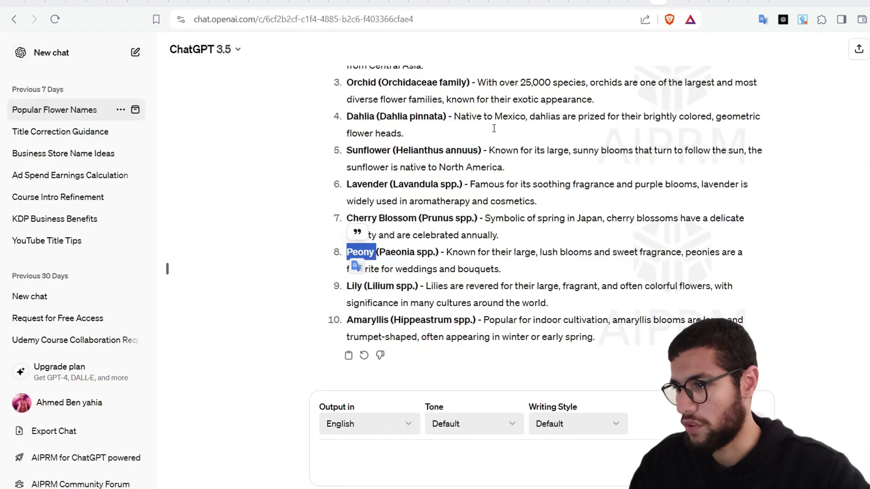
Copy "Peony" from the ChatGPT flower list, replace "vintage car" with it in the Leonardo.Ai prompt, and generate the images.
double_click(368, 151)
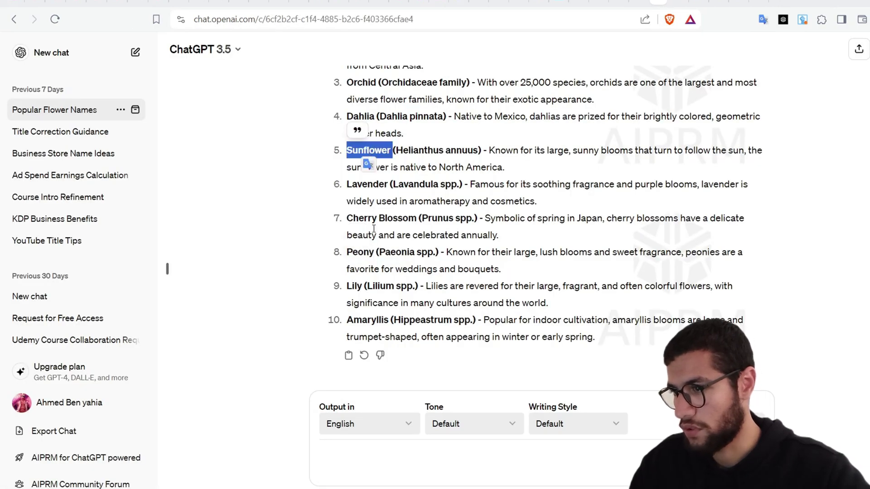
double_click(358, 252)
key(ctrl+c)
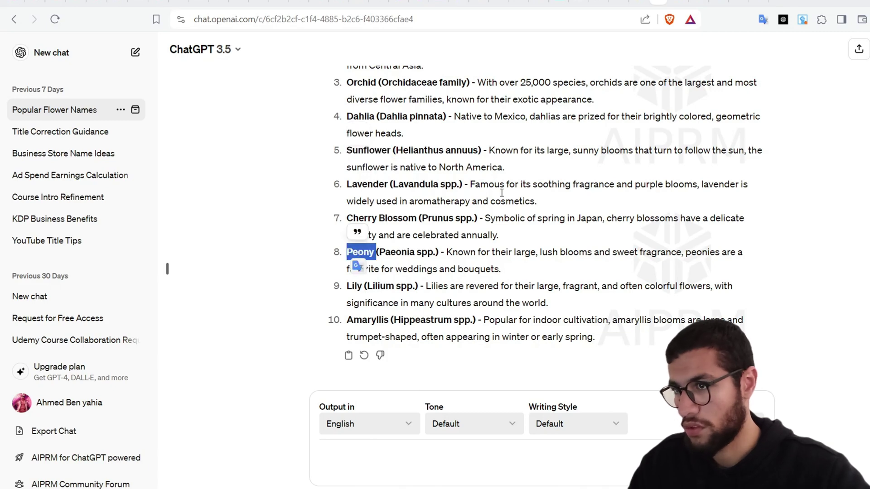
key(ctrl+shift+Tab)
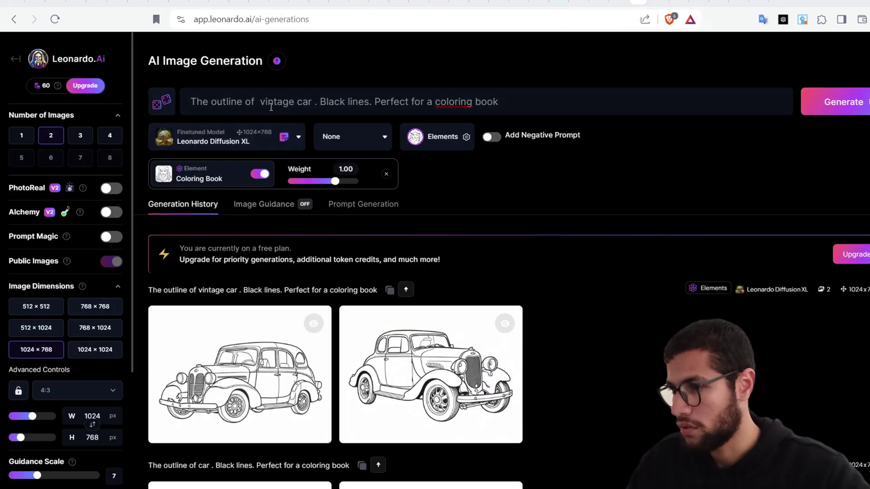
drag(258, 104, 306, 109)
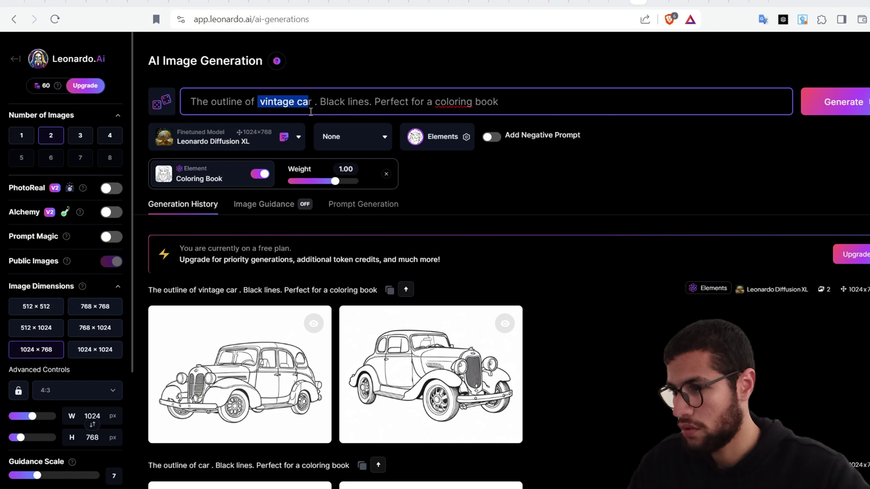
key(ctrl+v)
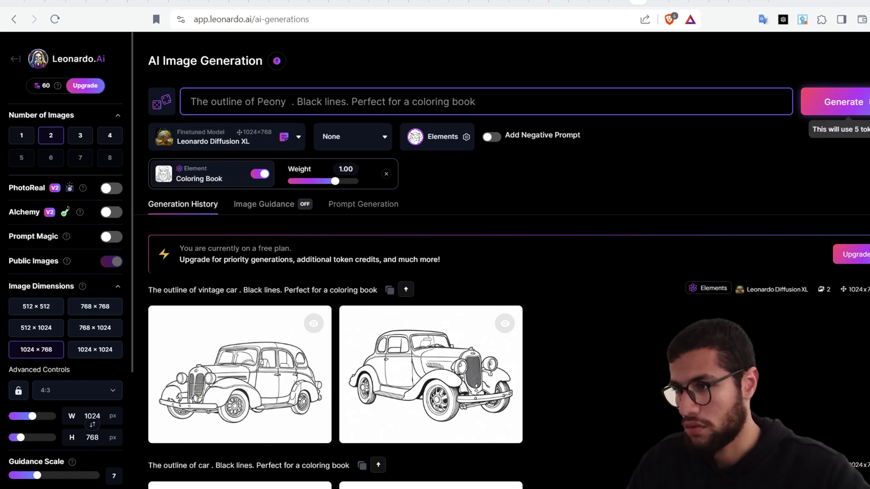
click(838, 102)
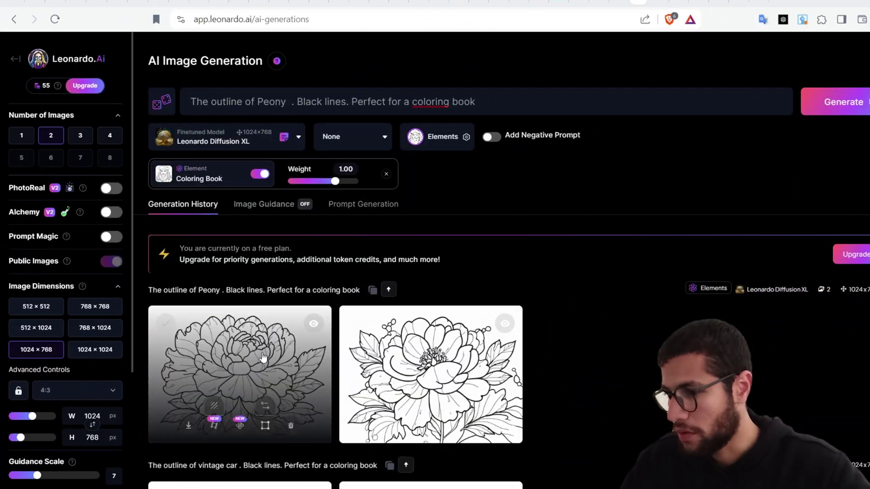
View both generated peony images at full size.
click(403, 371)
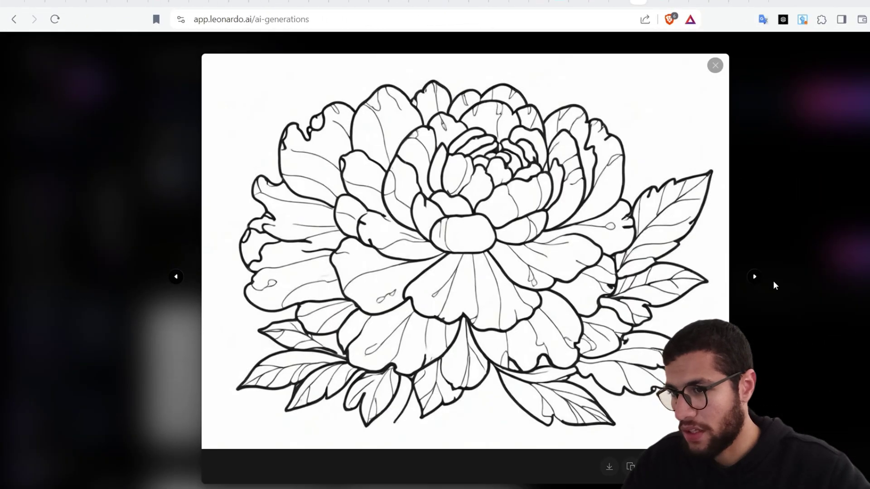
click(755, 277)
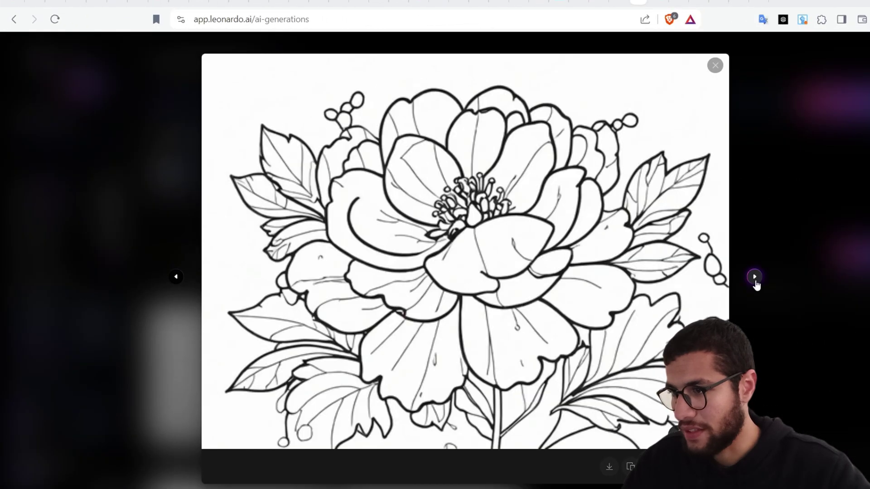
click(848, 162)
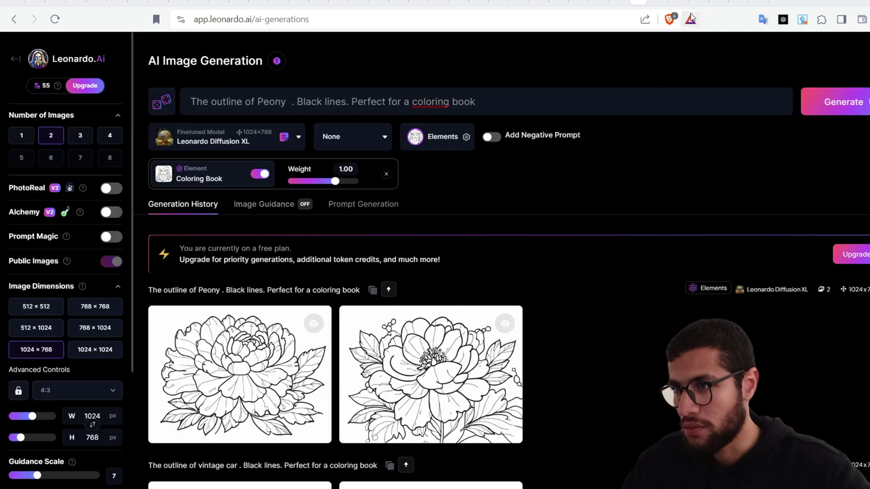
Copy "Rose" from the ChatGPT flower list, replace "Peony" with it in the Leonardo.Ai prompt, and generate the images.
click(644, 2)
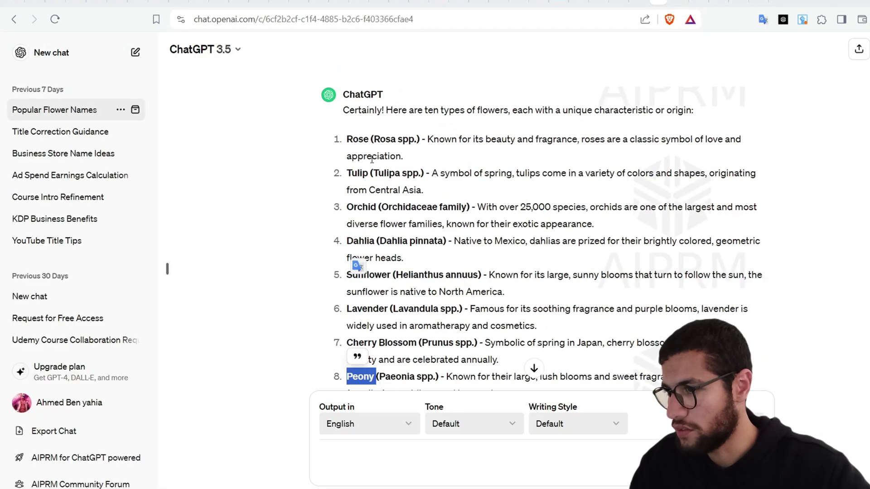
scroll(371, 158, up, 1)
double_click(358, 196)
key(ctrl+c)
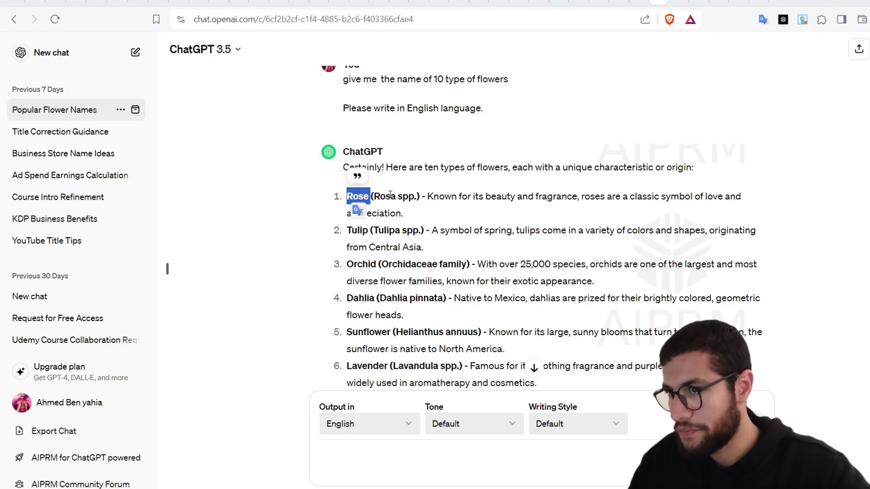
click(638, 2)
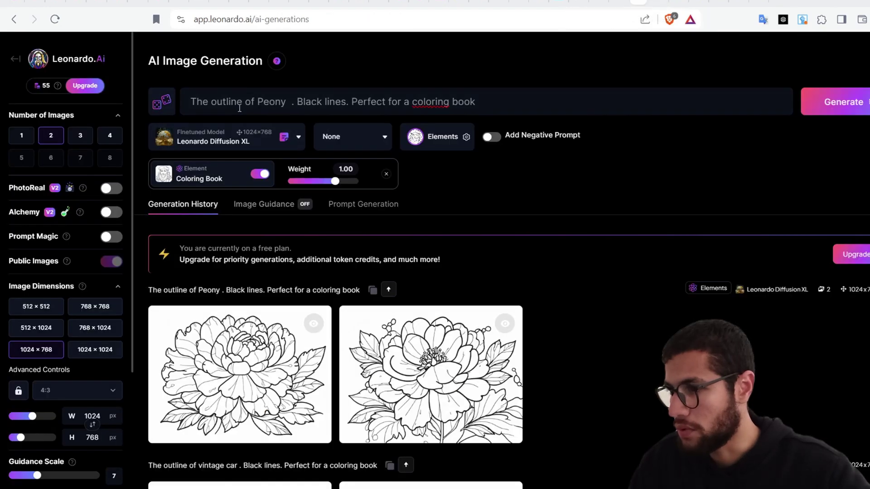
click(271, 107)
key(ctrl+v)
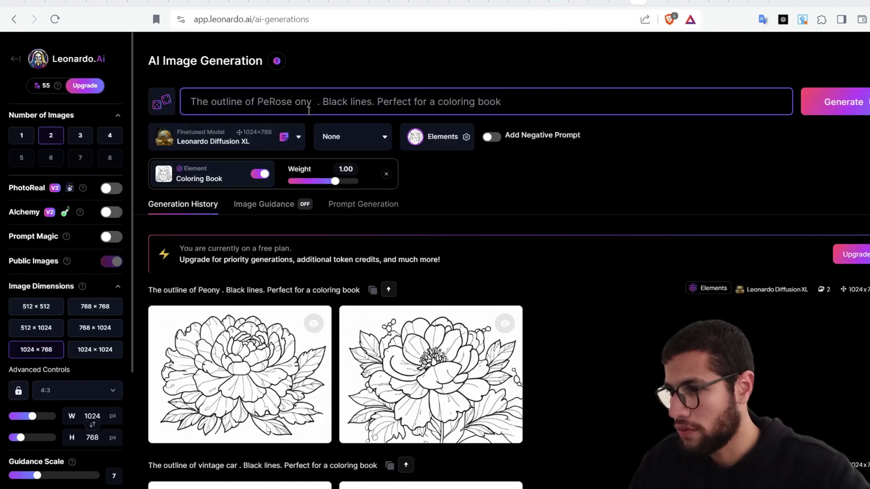
drag(311, 107, 266, 105)
key(ctrl+v)
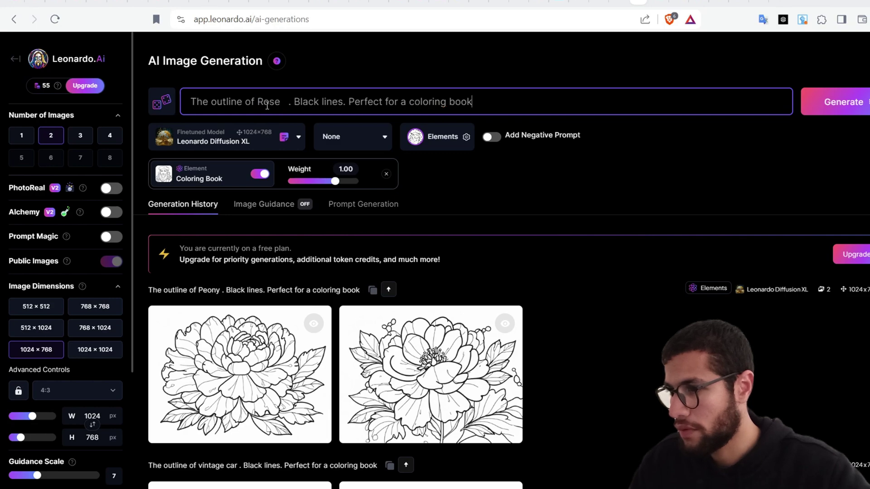
click(843, 102)
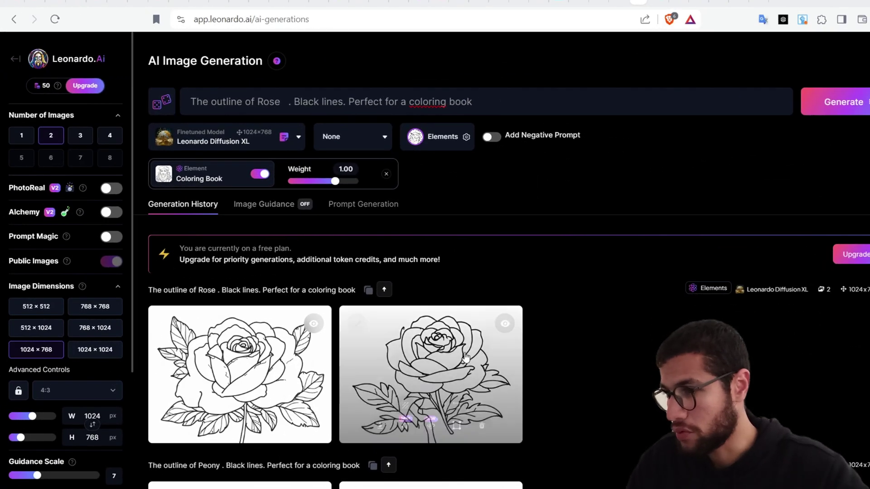
View the first rose image at full size, and generate images with the prompt "line art of rose in the vase, coloring page ,clean line art".
click(244, 371)
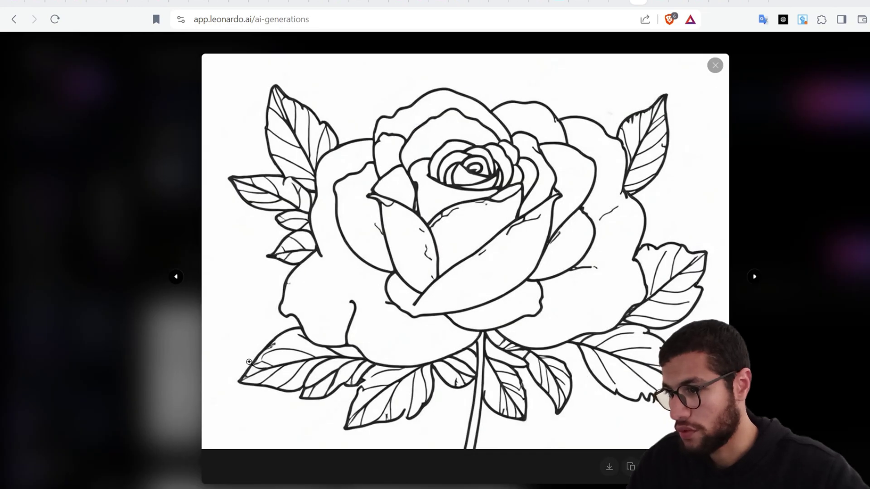
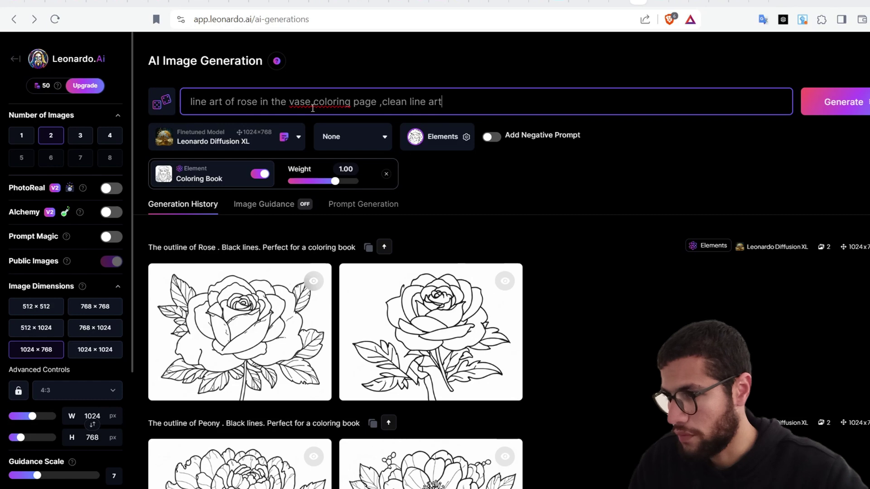
text(,)
click(844, 102)
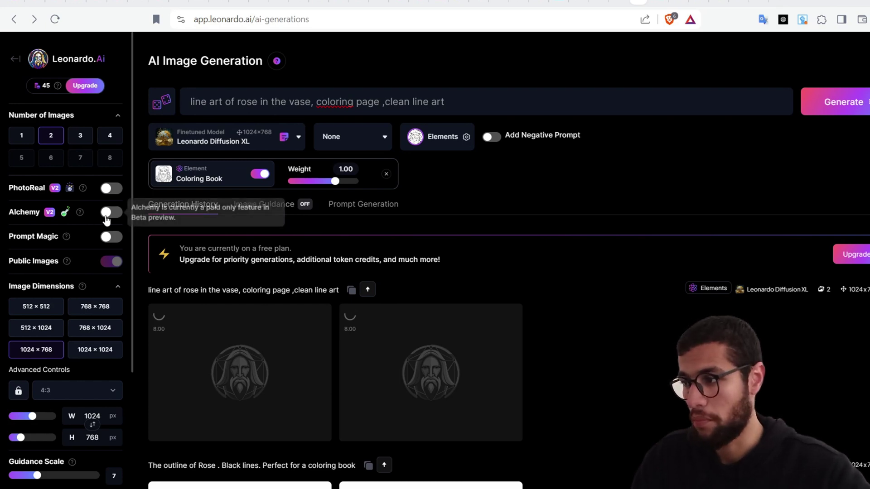
Look through the generation history to compare the earlier rose, peony, car, donut, apple, and strawberry images.
scroll(317, 253, down, 5)
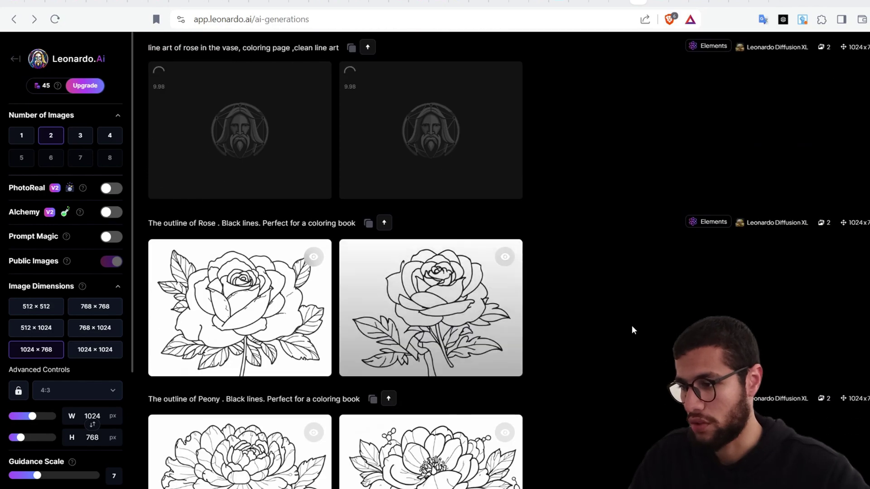
scroll(625, 332, down, 3)
scroll(450, 216, up, 6)
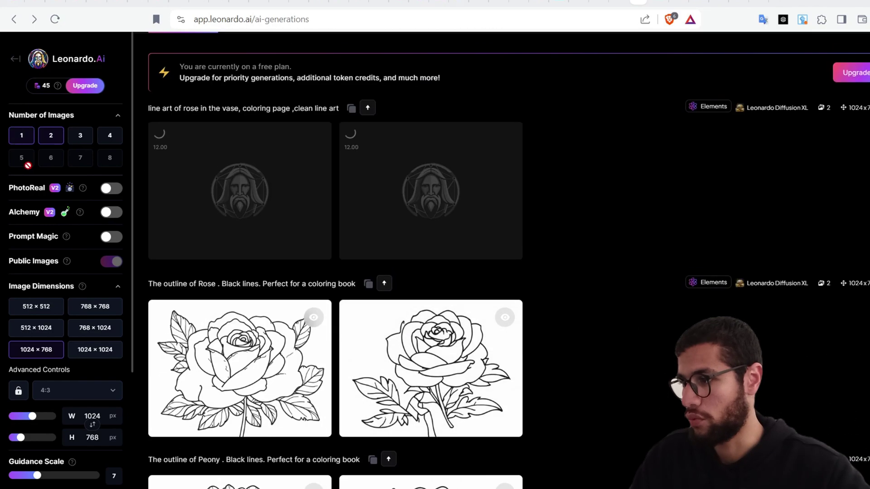
scroll(395, 208, down, 12)
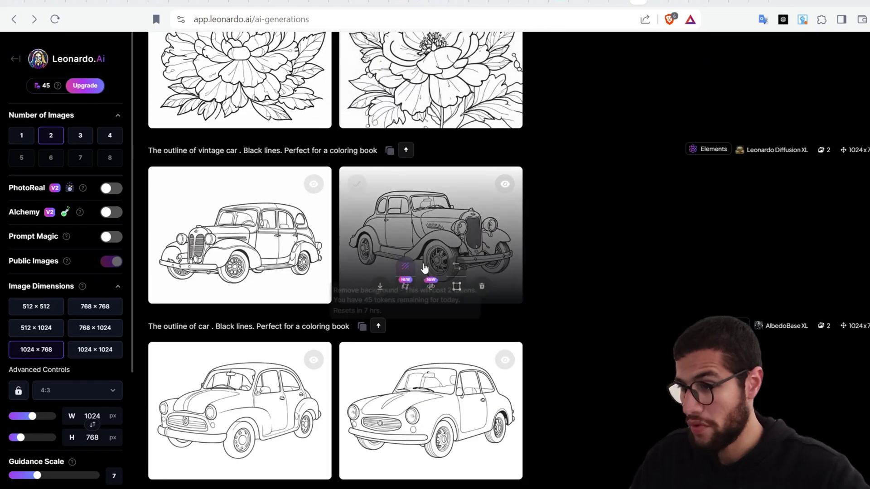
scroll(501, 213, up, 1)
scroll(525, 229, up, 4)
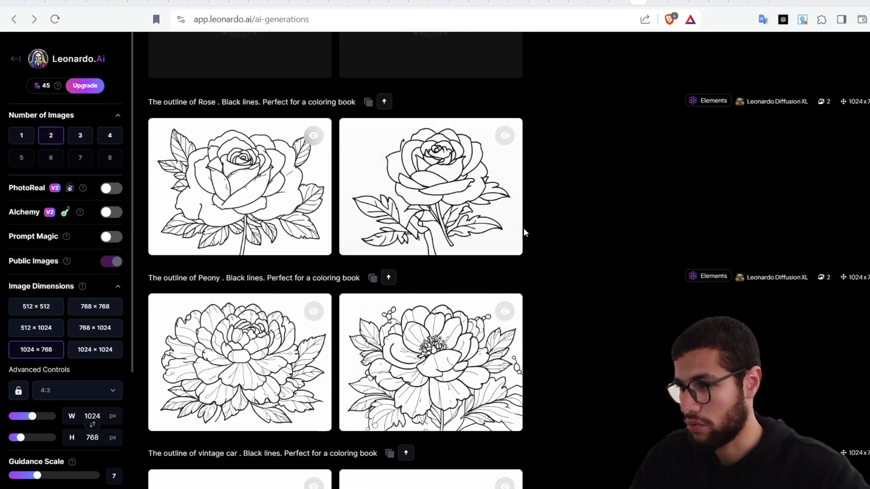
scroll(281, 227, down, 4)
scroll(317, 232, down, 10)
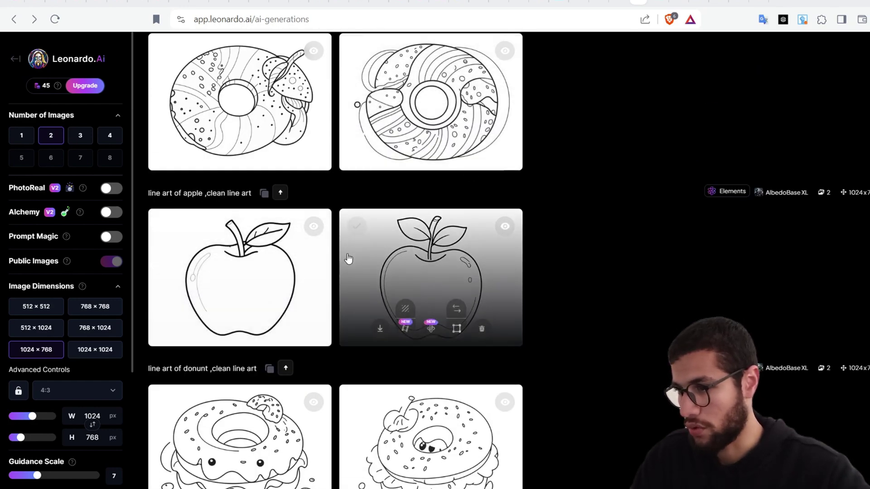
scroll(437, 281, down, 5)
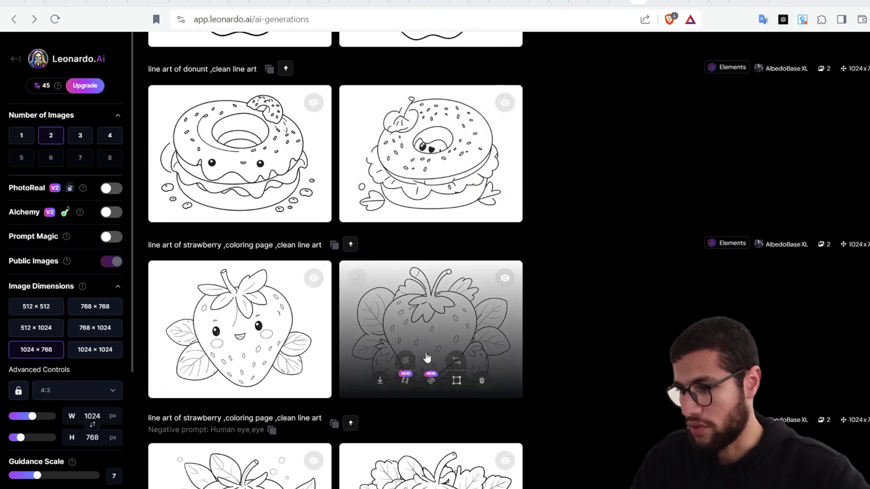
scroll(439, 342, up, 20)
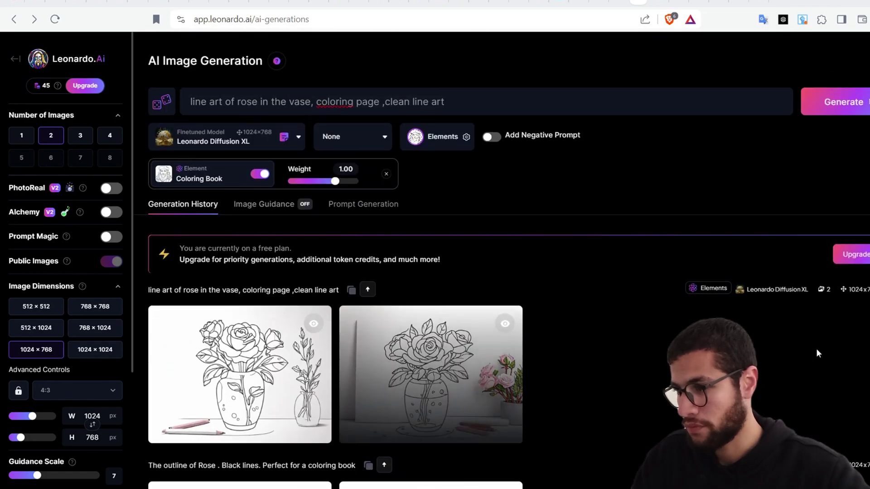
View both generated images of roses in a vase at full size.
click(263, 344)
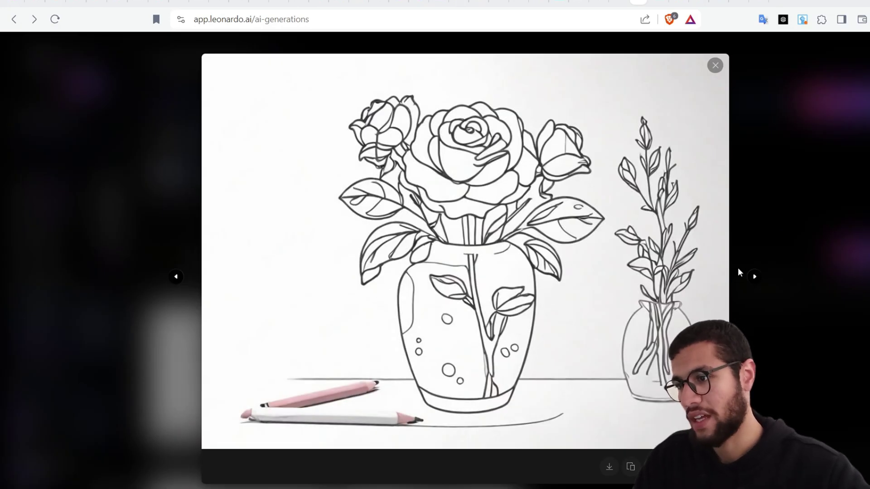
click(754, 277)
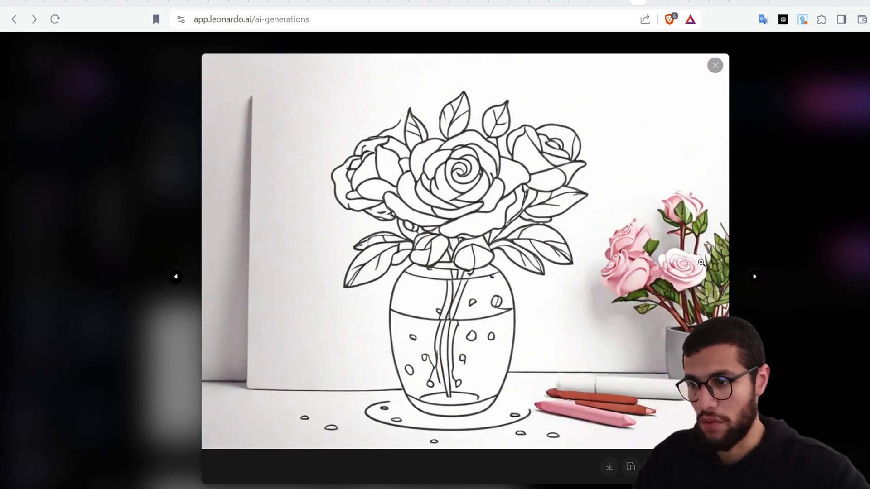
click(736, 184)
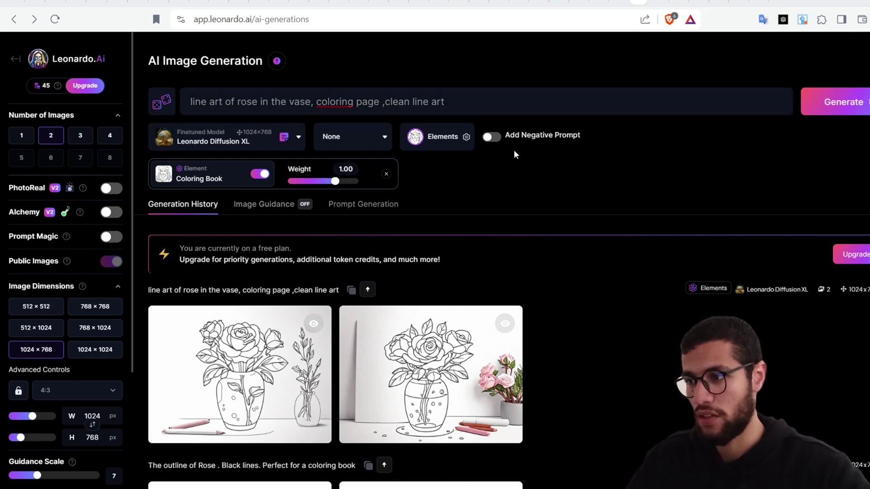
Switch to the creator's profile gallery of bird coloring pages and view the details of the yellow-eyed snowy owl image beside the flower buds.
scroll(506, 157, down, 4)
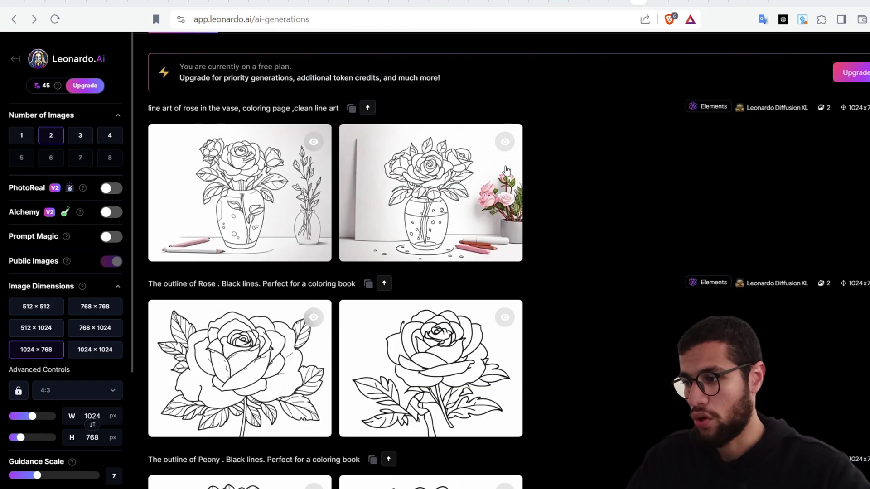
click(677, 1)
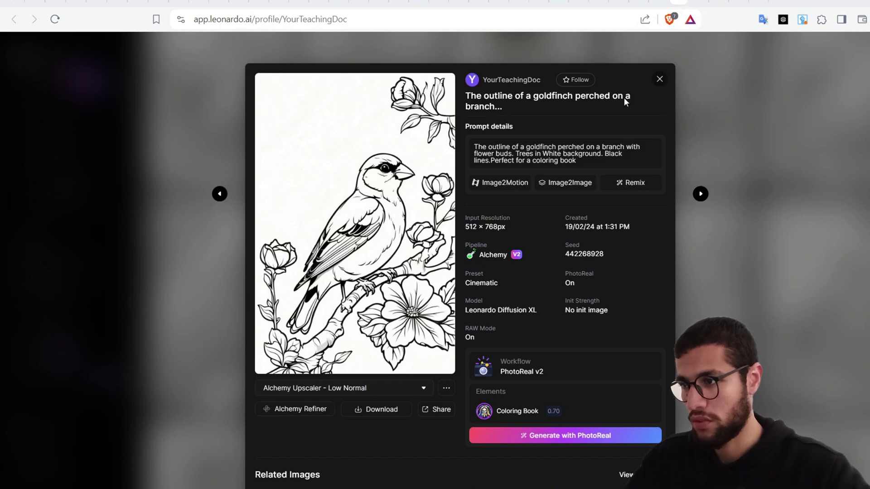
click(796, 196)
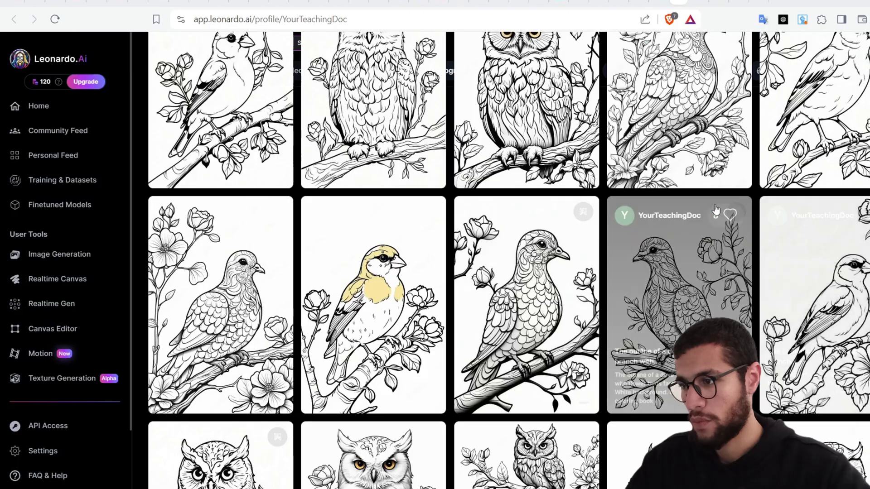
scroll(466, 305, down, 4)
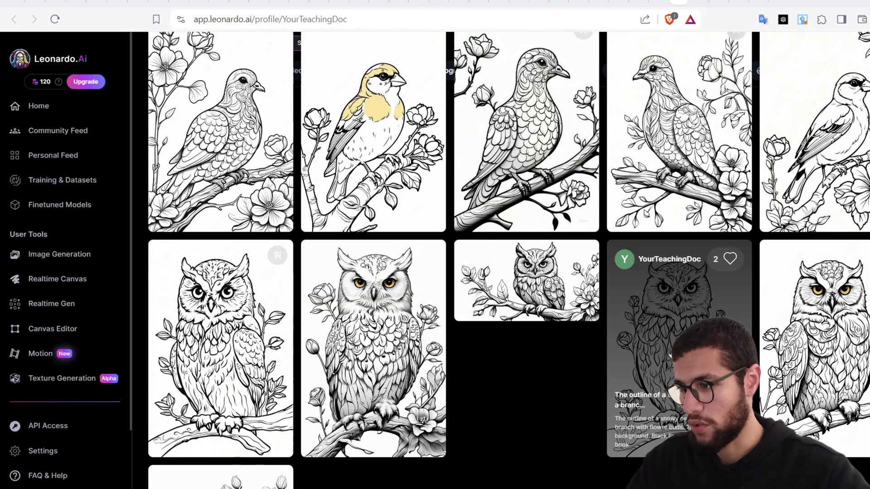
click(404, 303)
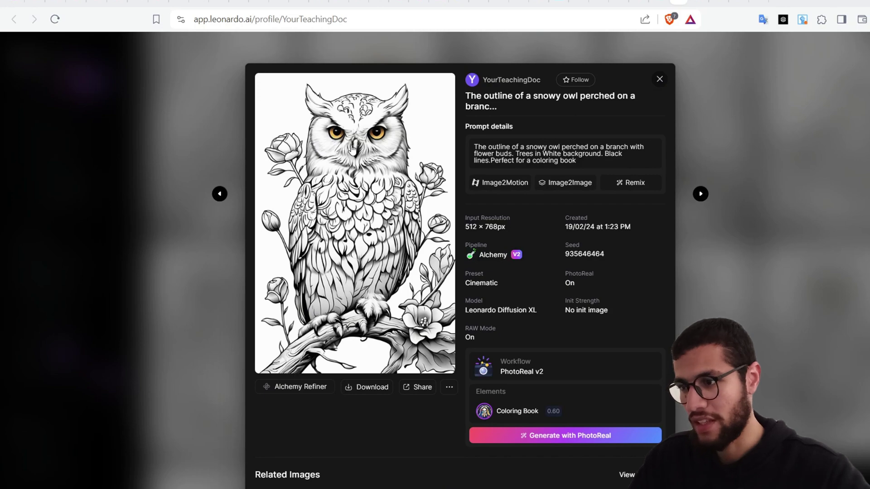
click(792, 269)
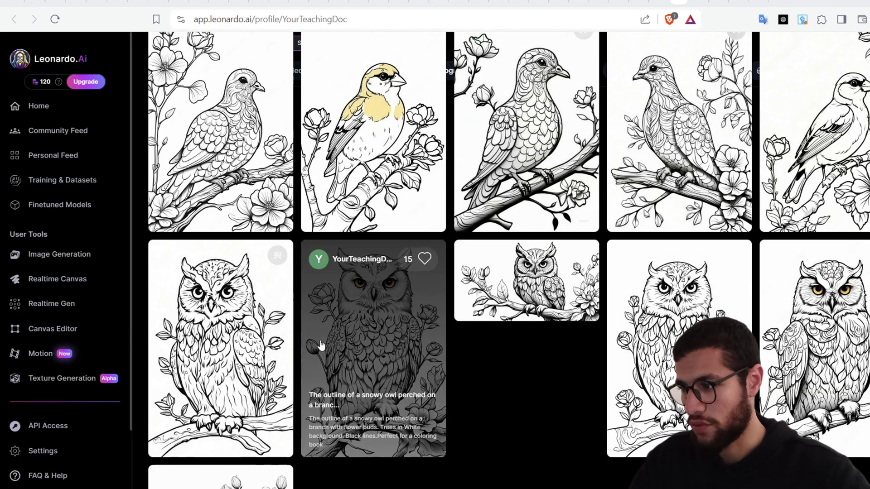
Compare the two neighbouring snowy owl images in the profile gallery, and open the details of the first goldfinch image.
click(337, 319)
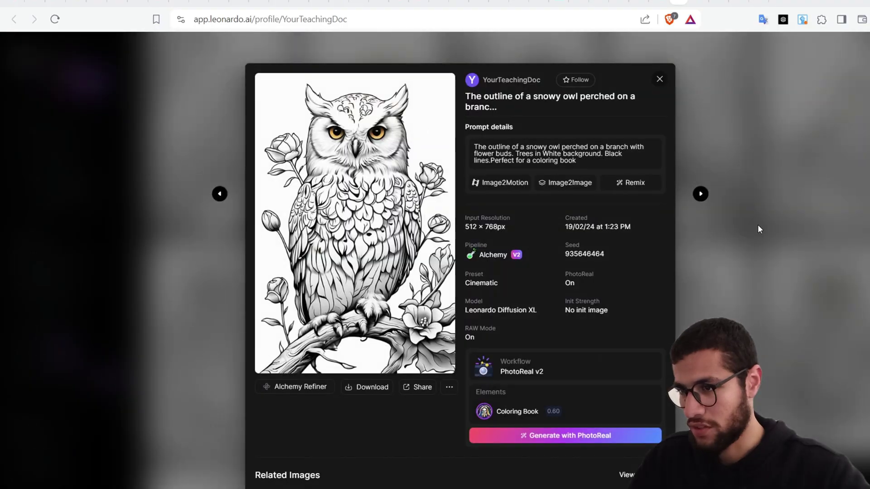
click(759, 229)
click(282, 267)
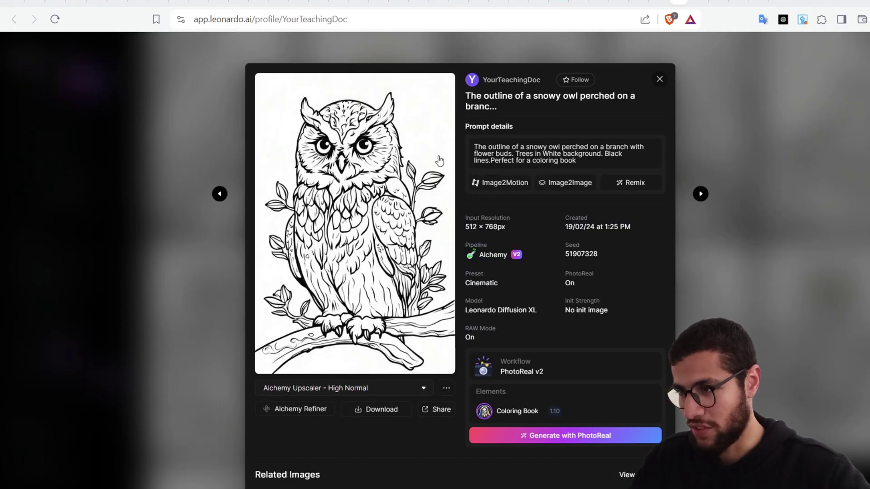
key(Escape)
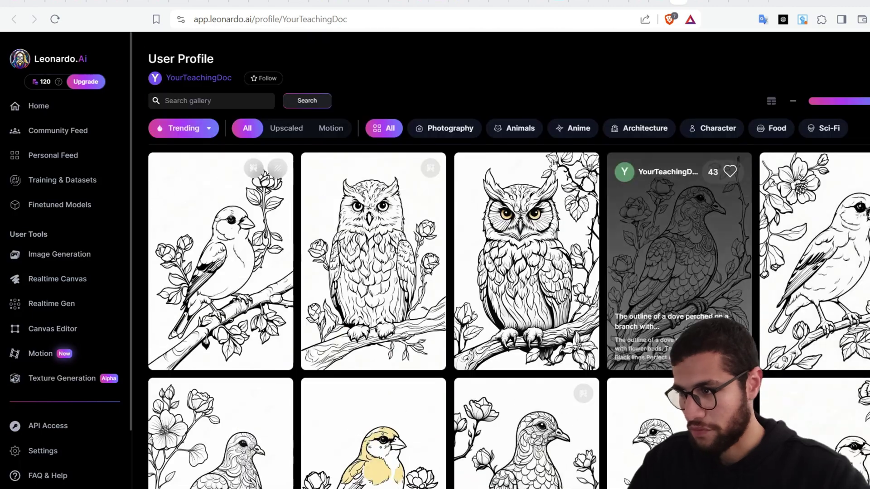
click(272, 209)
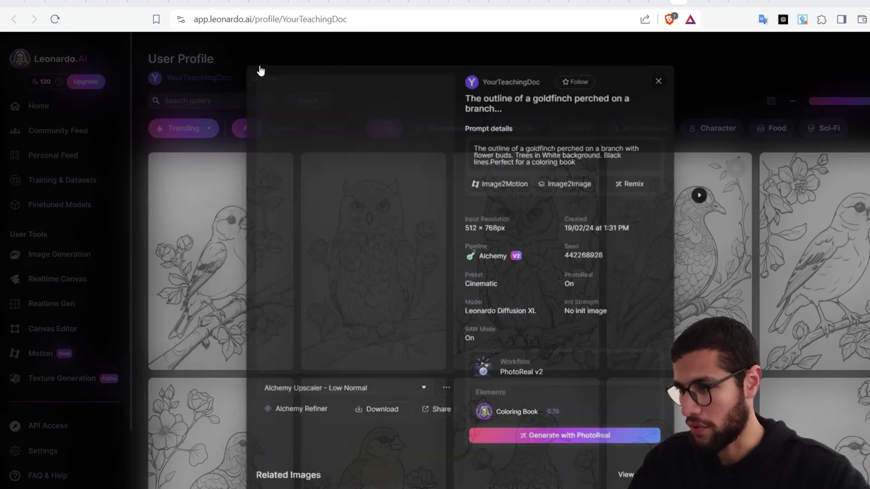
click(859, 261)
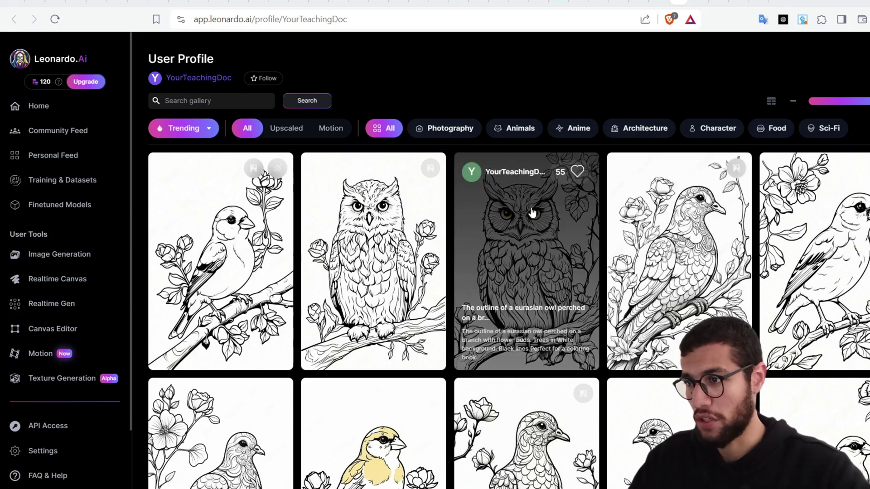
Open the image generation page and view the second vintage car and the second car image from the history at full size.
click(44, 255)
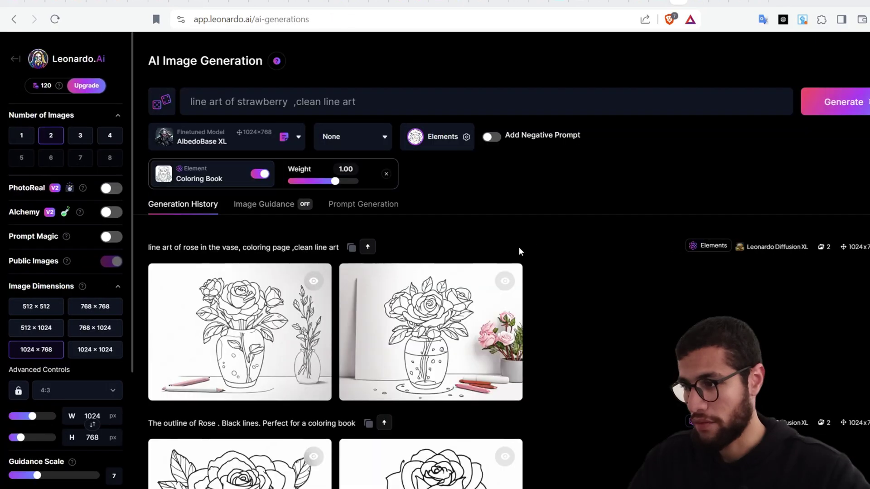
scroll(535, 314, down, 15)
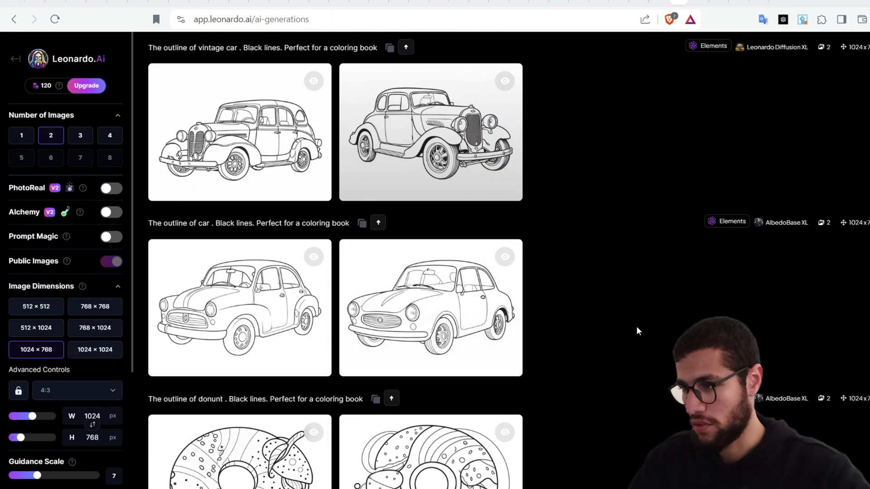
click(480, 170)
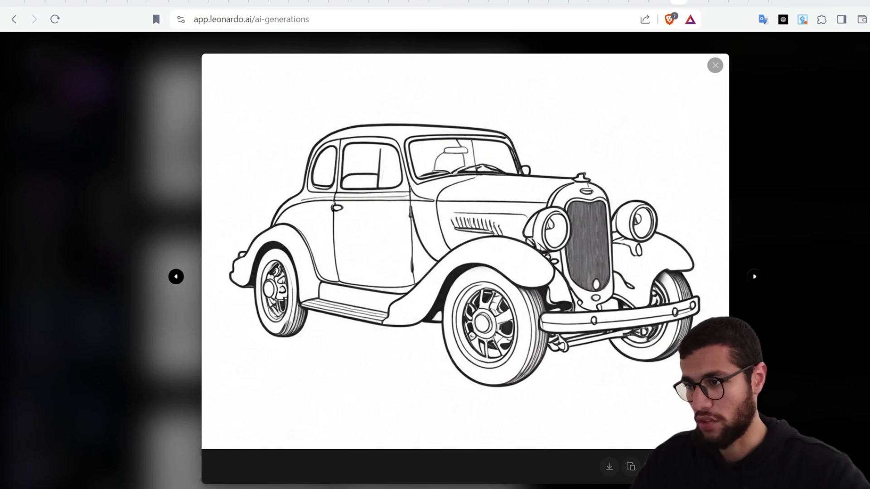
click(846, 239)
click(508, 304)
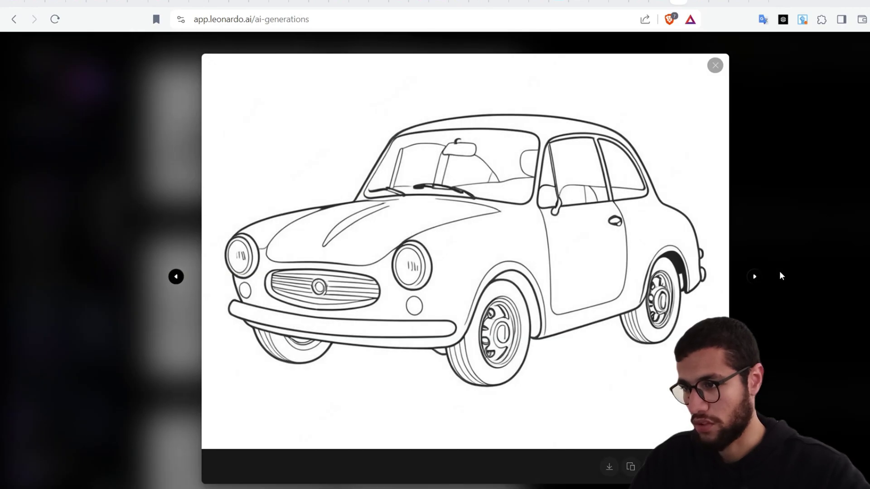
click(779, 274)
View the first image generated from the prompt "line art of apple ,clean line art" at full size.
scroll(635, 267, down, 7)
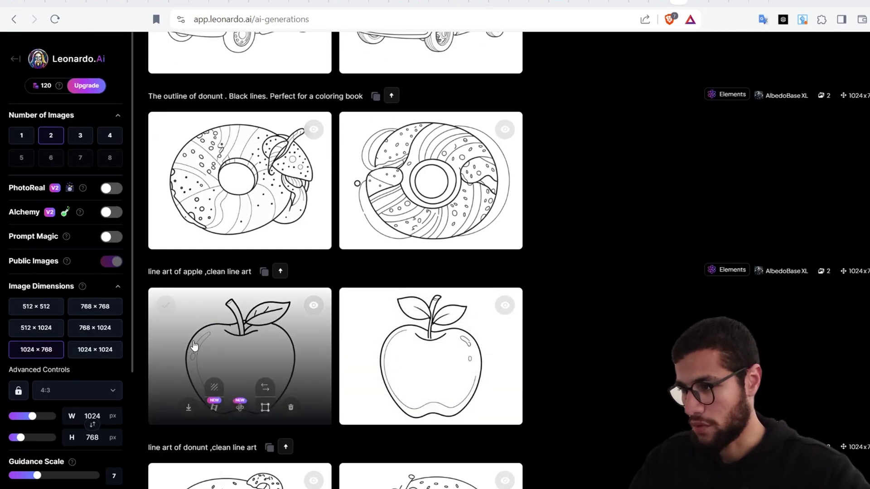
click(193, 347)
click(825, 224)
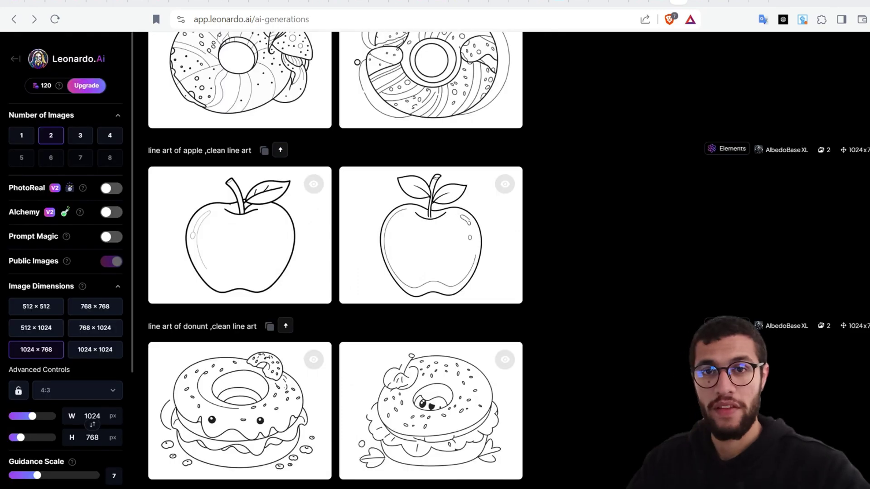